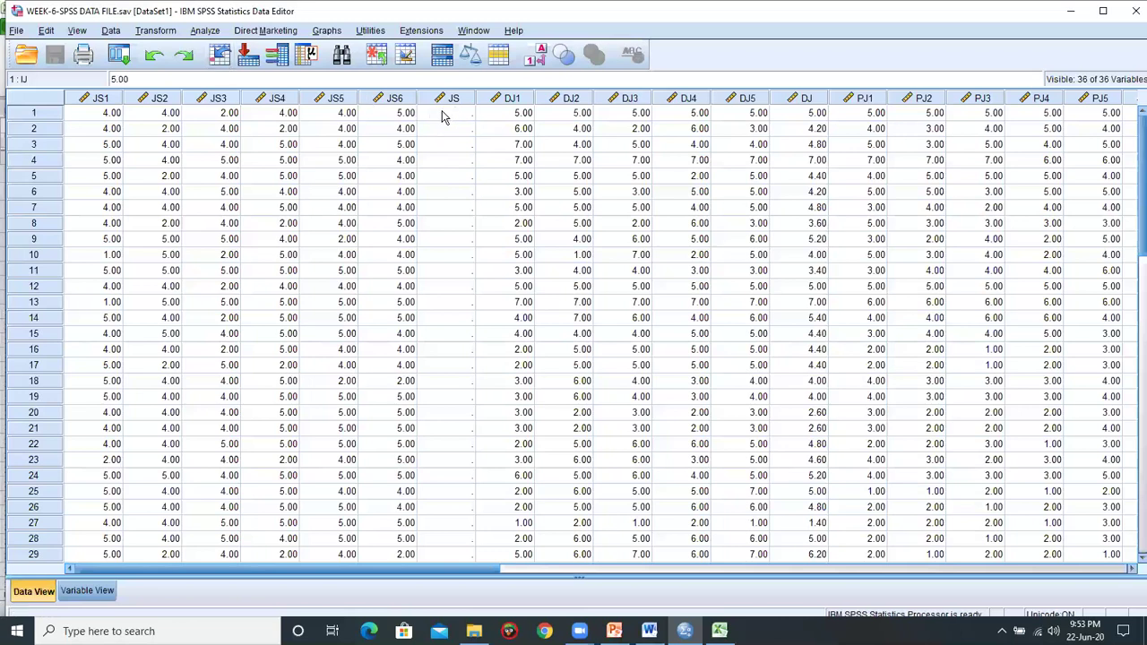
In Compute Variable, replace the old IJ averaging formula with an empty MEAN() function
{"action": "left_click", "coordinate": [166, 31]}
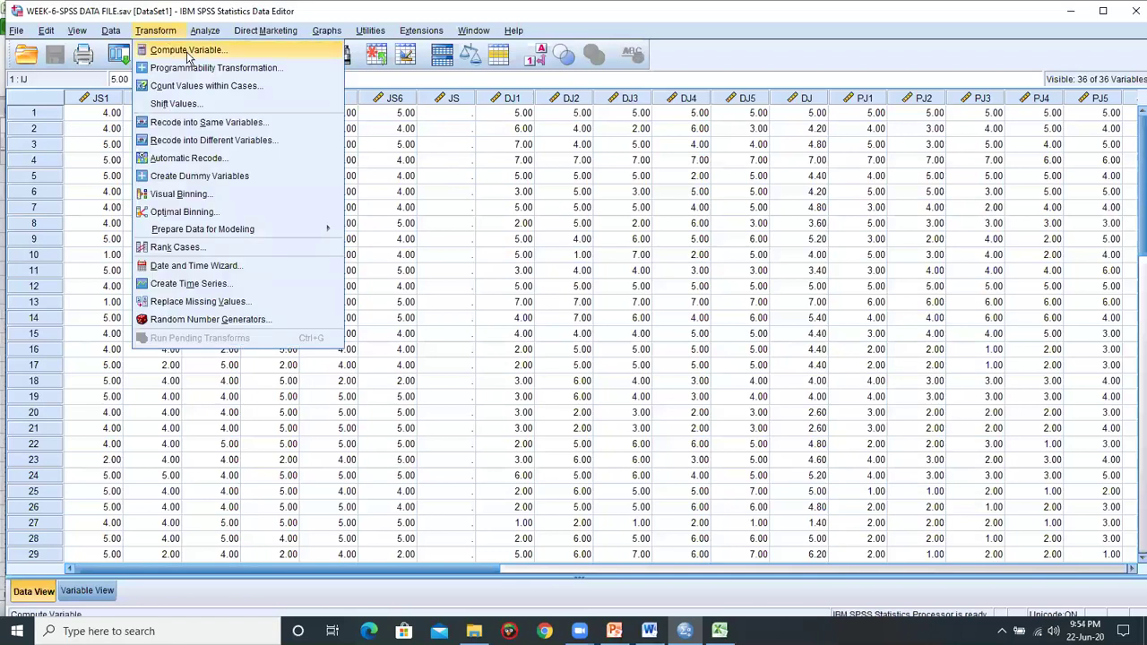
{"action": "left_click", "coordinate": [186, 50]}
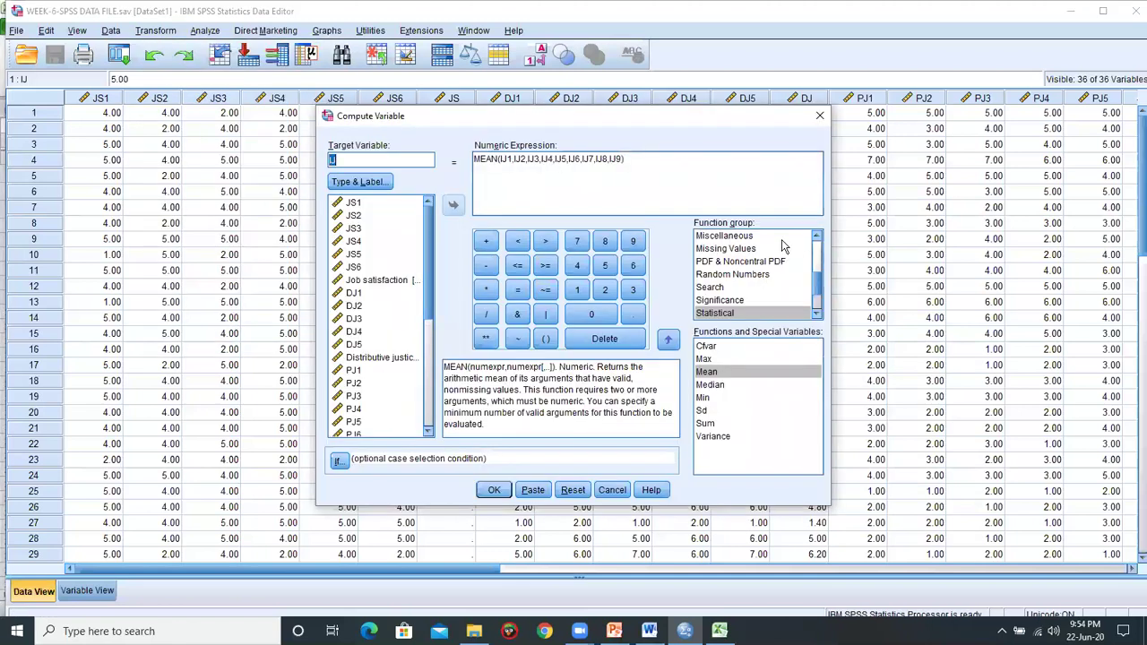
{"action": "left_click", "coordinate": [619, 164]}
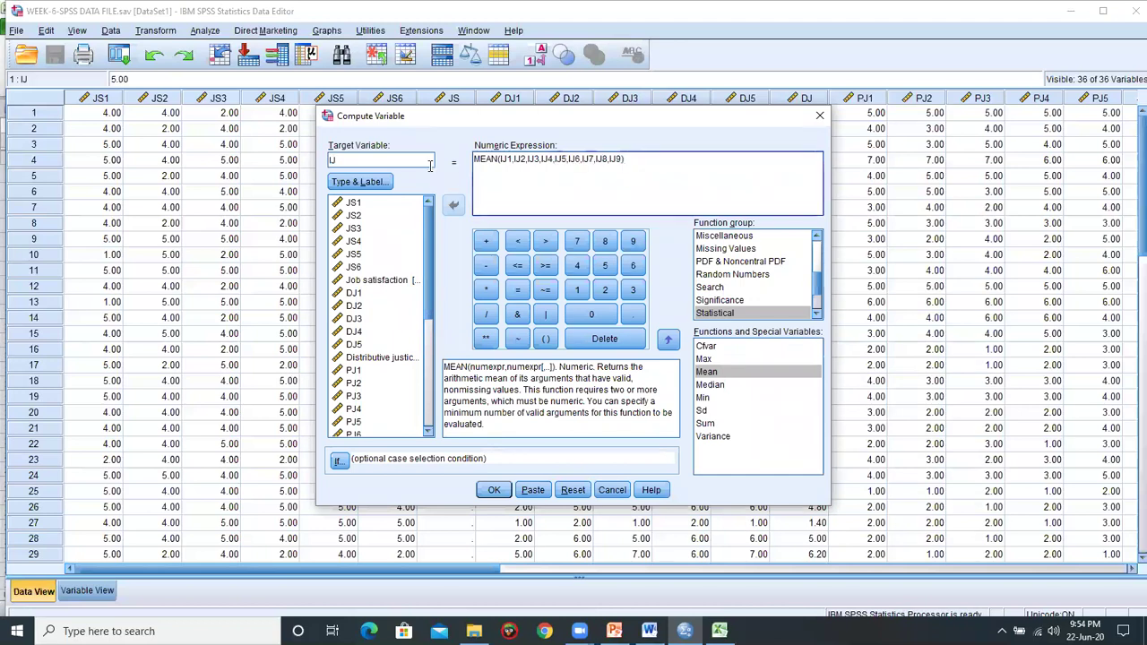
{"action": "left_click_drag", "start_coordinate": [625, 160], "coordinate": [474, 159]}
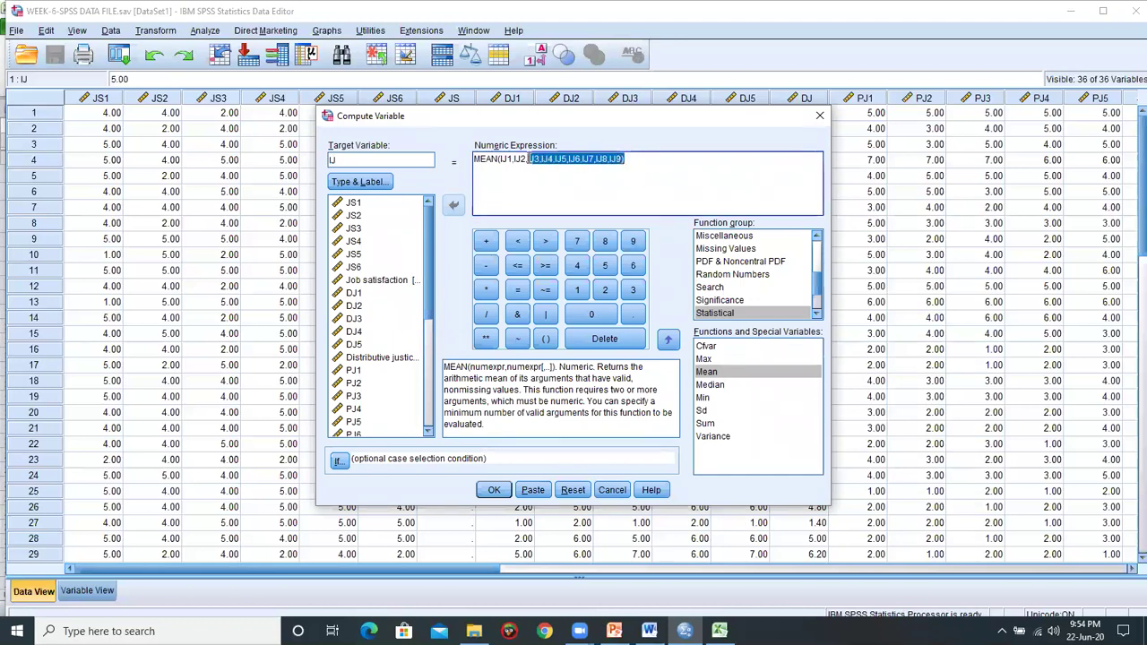
{"action": "key", "text": "BackSpace"}
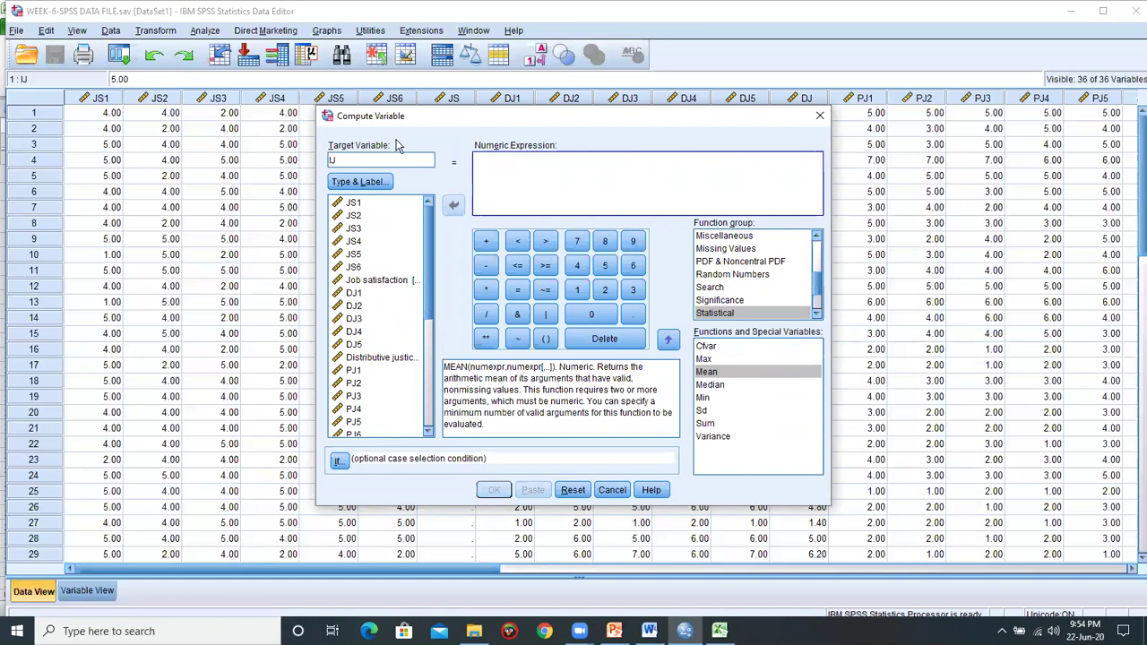
{"action": "left_click", "coordinate": [738, 315]}
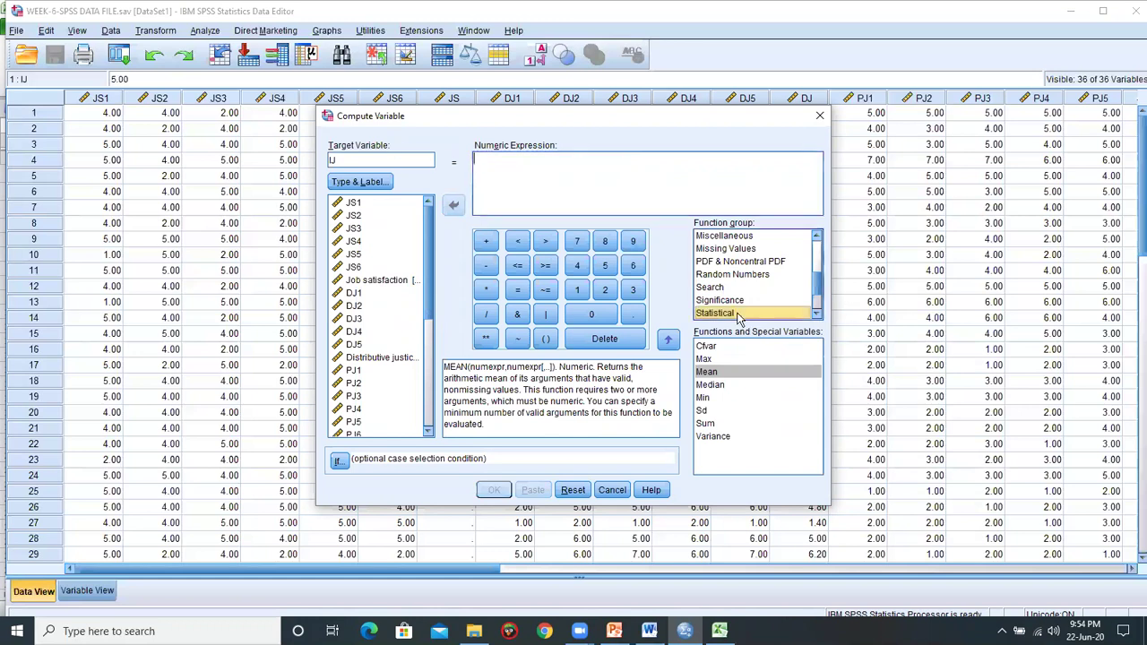
{"action": "double_click", "coordinate": [707, 373]}
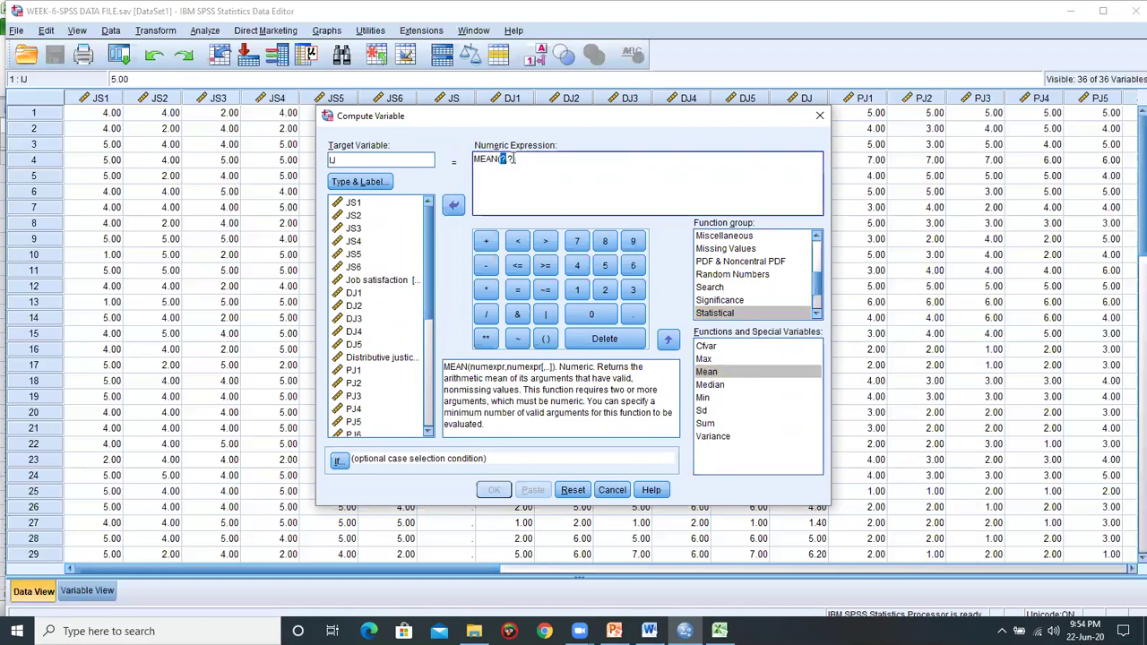
{"action": "left_click", "coordinate": [596, 193]}
{"action": "key", "text": "BackSpace"}
{"action": "key", "text": "BackSpace"}
{"action": "key", "text": "BackSpace"}
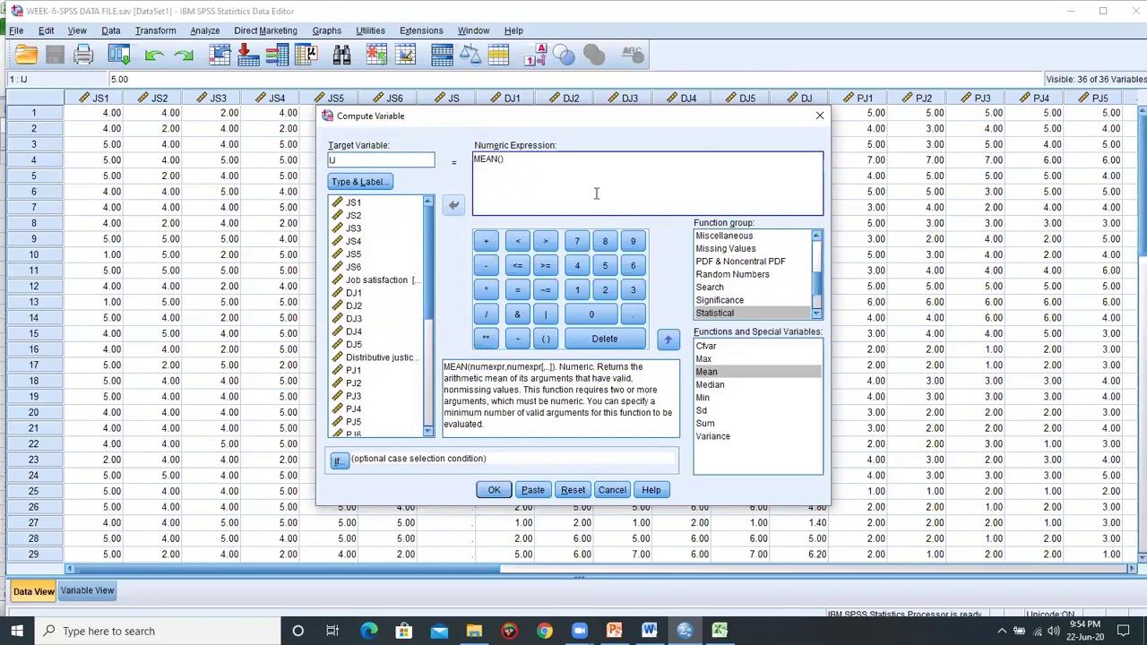
Name the target variable JS
{"action": "left_click", "coordinate": [391, 162]}
{"action": "key", "text": "BackSpace"}
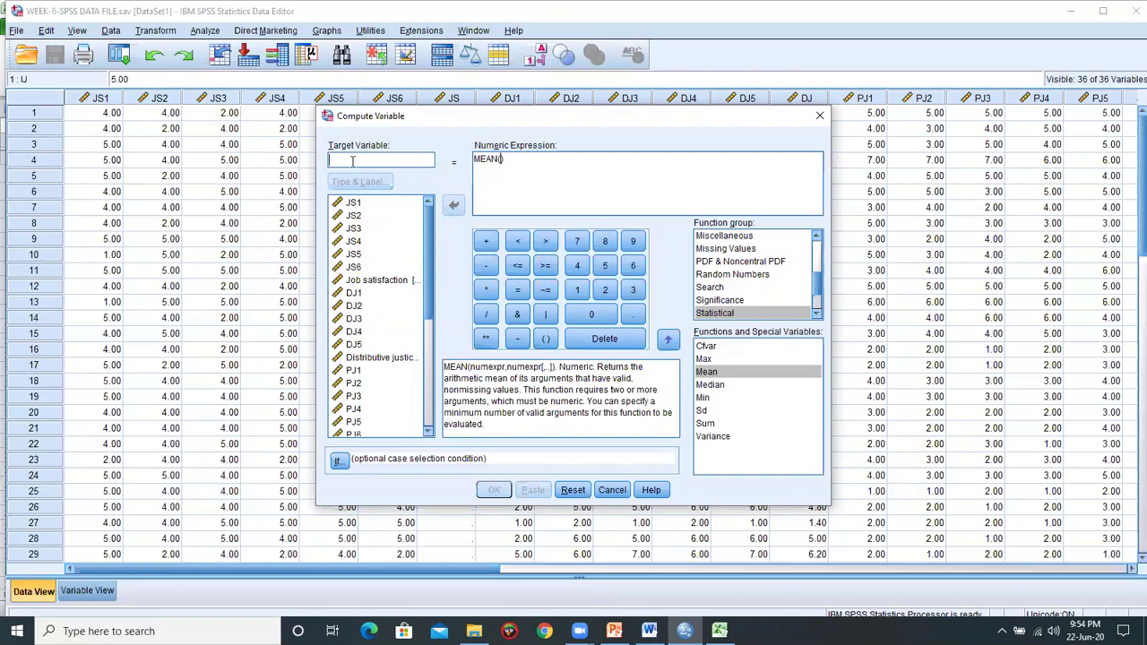
{"action": "type", "text": "JB"}
{"action": "key", "text": "BackSpace"}
{"action": "type", "text": "S"}
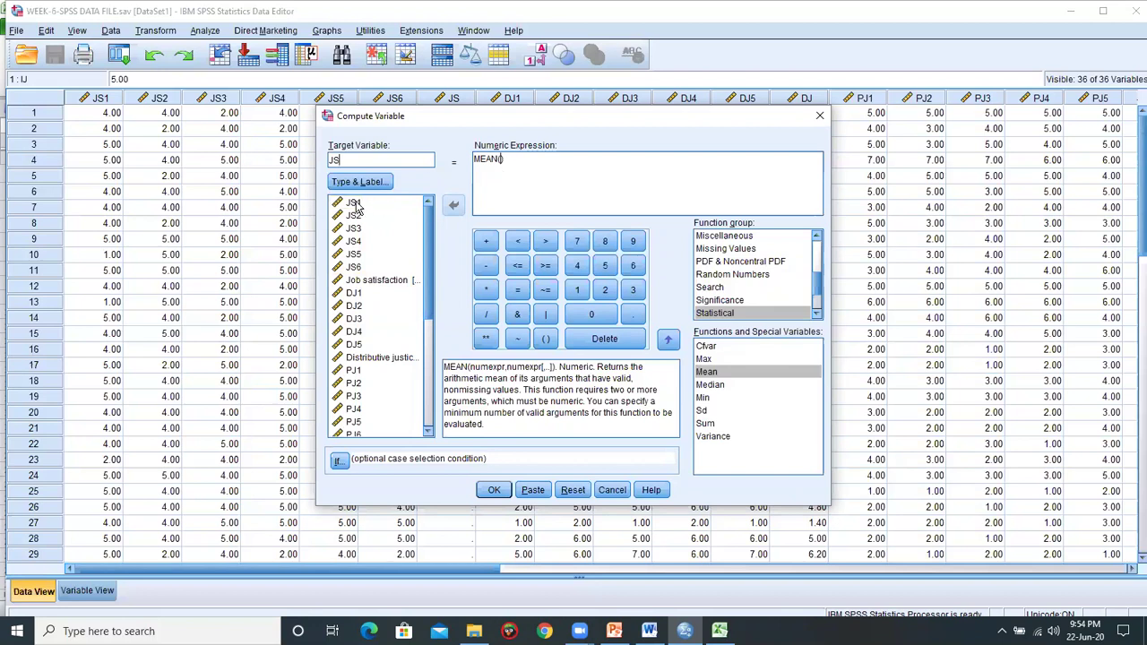
Fill the MEAN() arguments with JS1, JS2, JS3, JS4, JS5 and JS6
{"action": "double_click", "coordinate": [353, 202]}
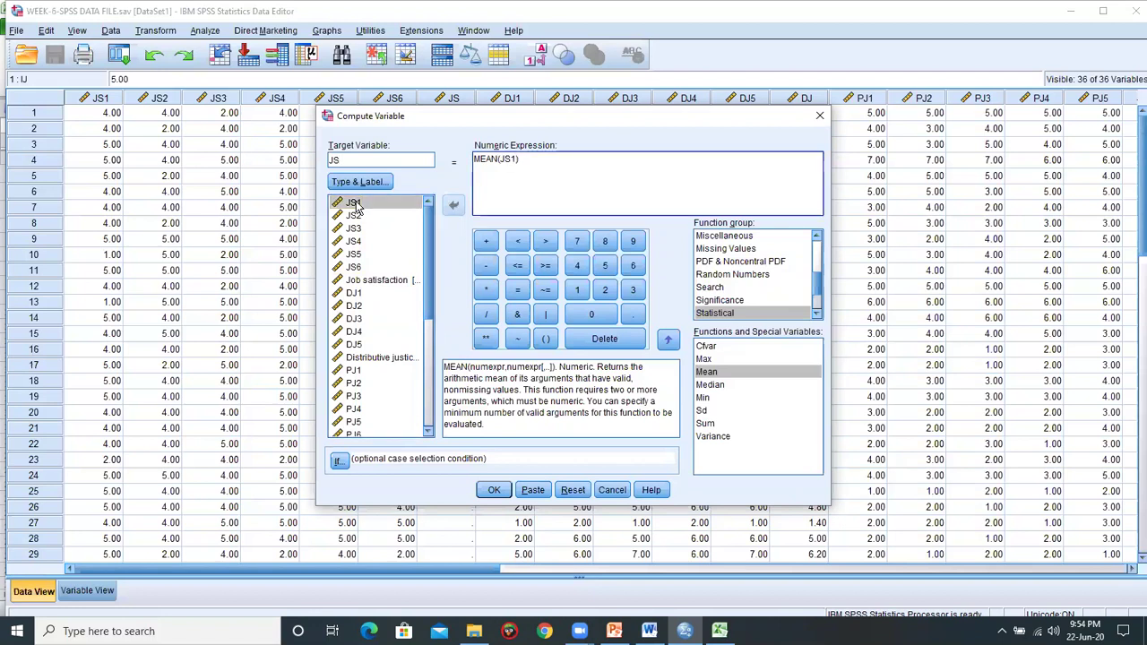
{"action": "double_click", "coordinate": [354, 216]}
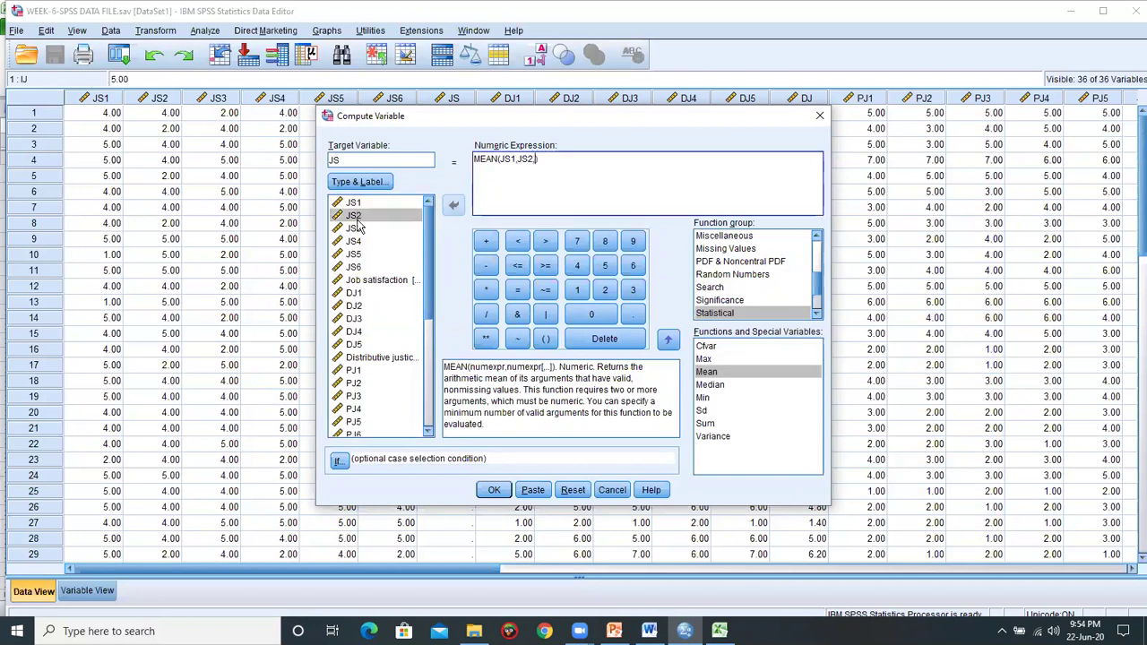
{"action": "double_click", "coordinate": [355, 228]}
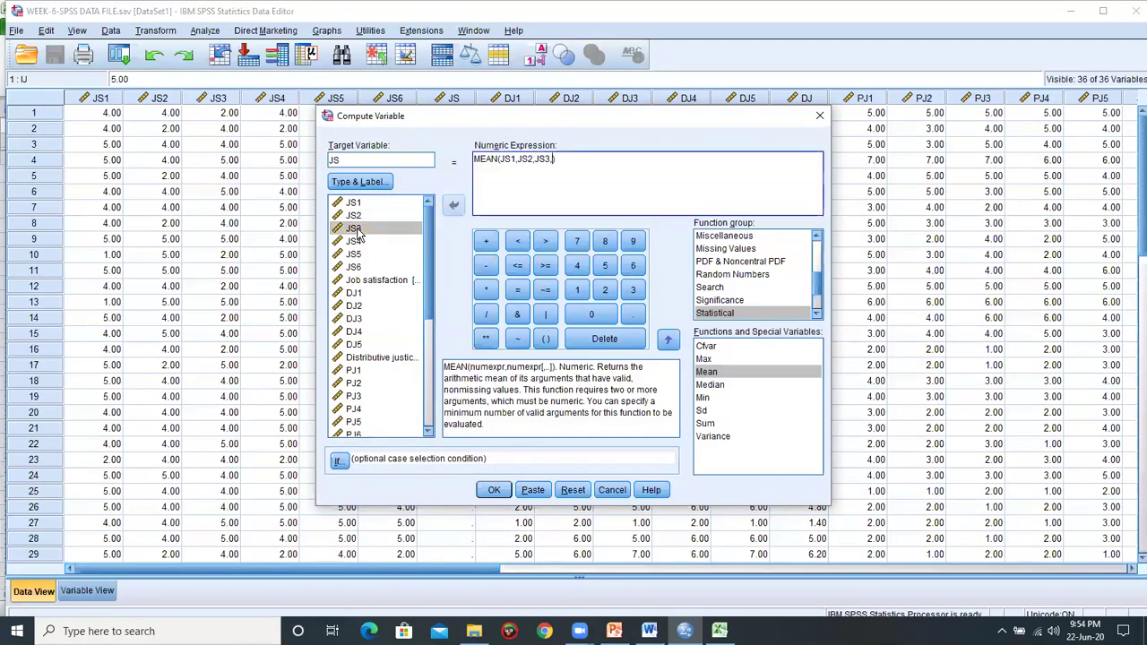
{"action": "left_click", "coordinate": [356, 242]}
{"action": "double_click", "coordinate": [355, 242]}
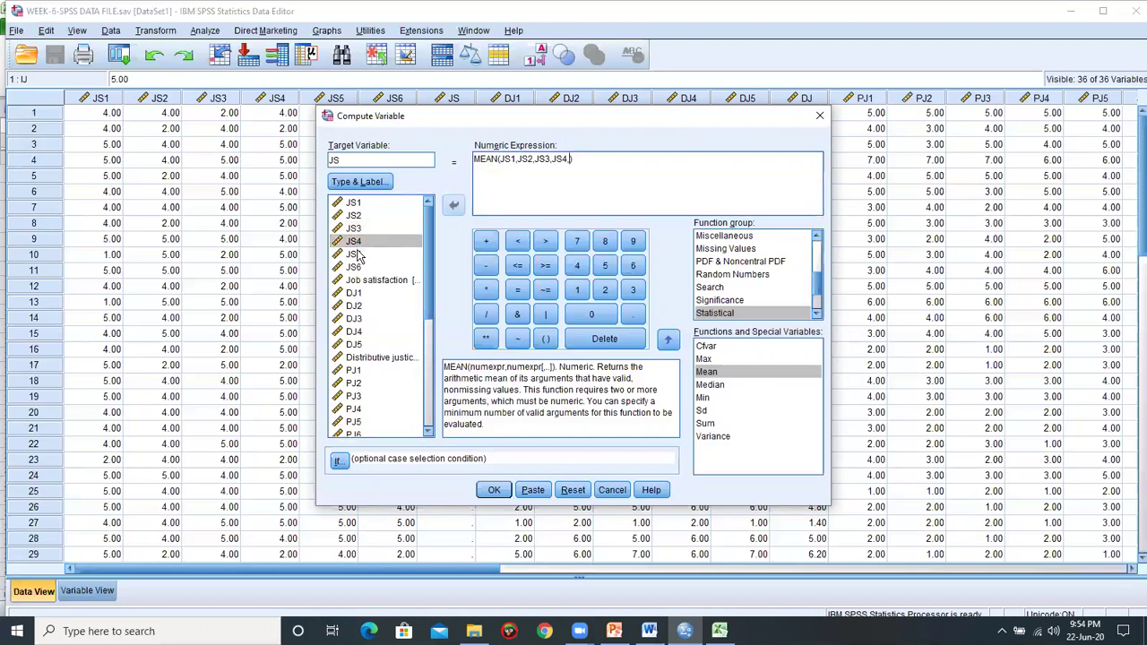
{"action": "double_click", "coordinate": [355, 254]}
{"action": "type", "text": ","}
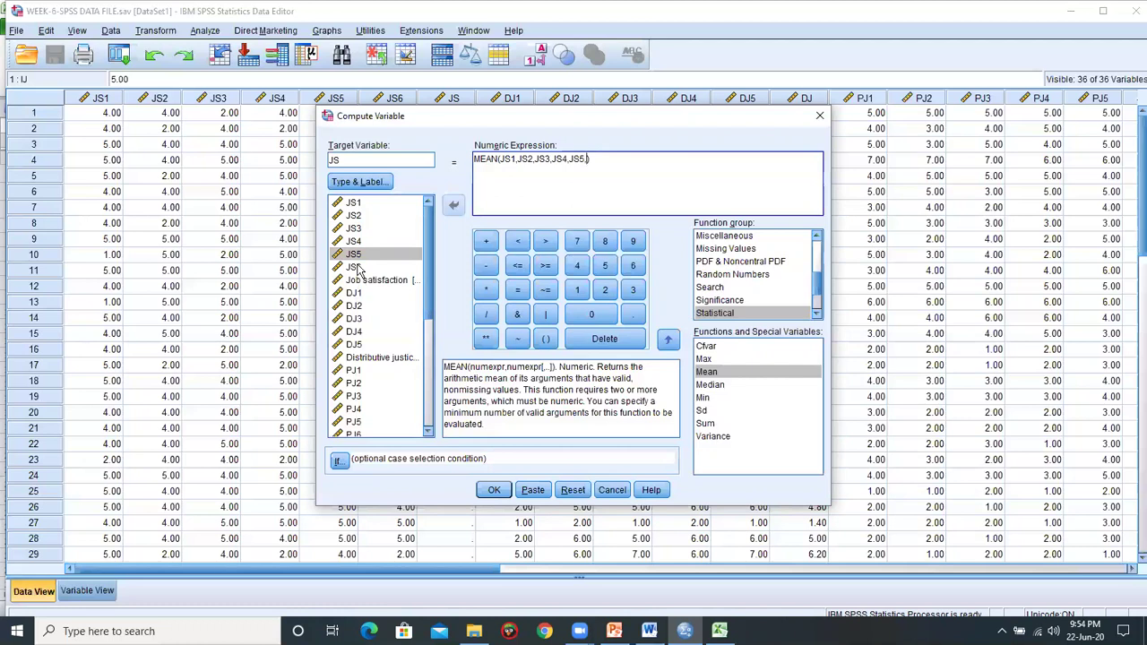
{"action": "double_click", "coordinate": [355, 267]}
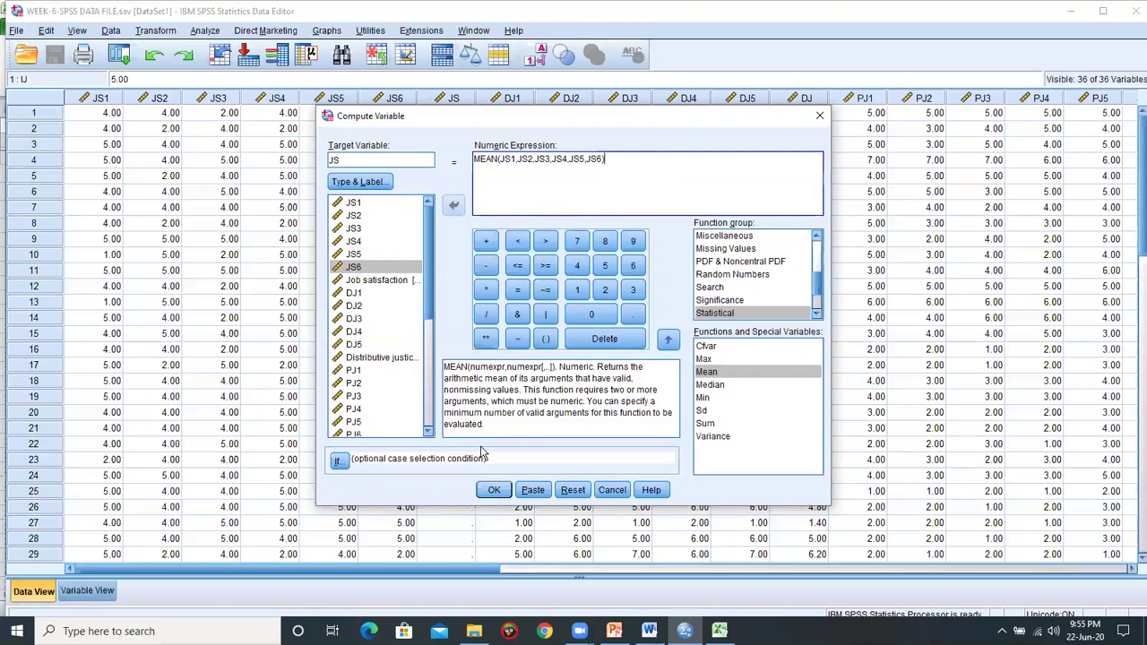
Run the computation, overwrite the existing JS variable, and discard the output log
{"action": "left_click", "coordinate": [492, 495]}
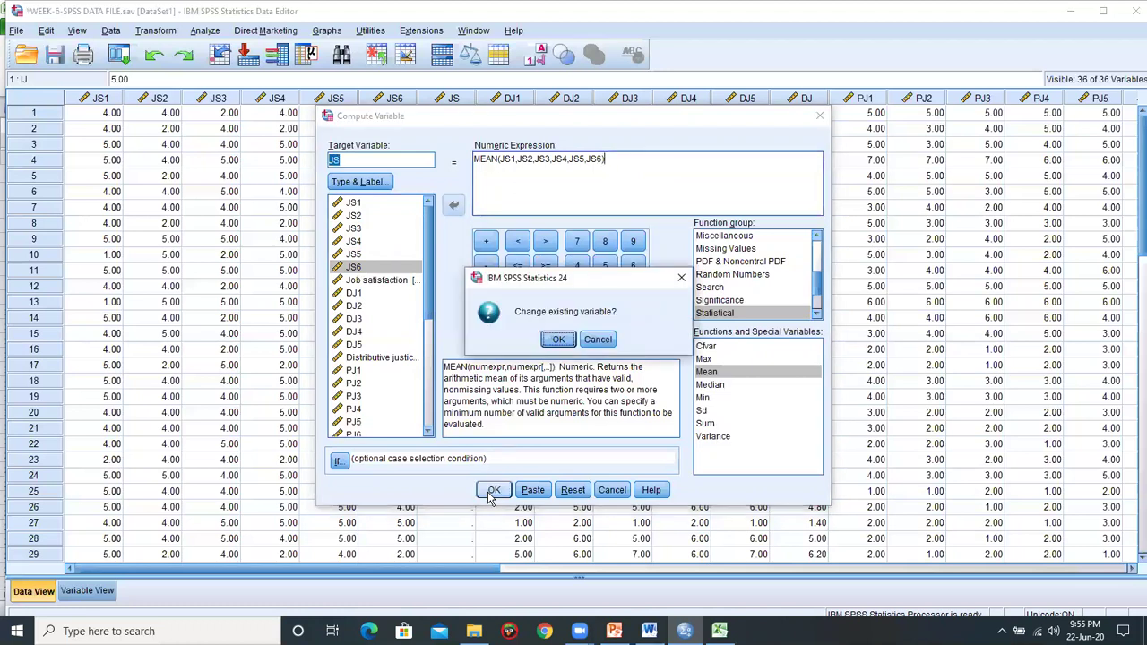
{"action": "left_click", "coordinate": [558, 340]}
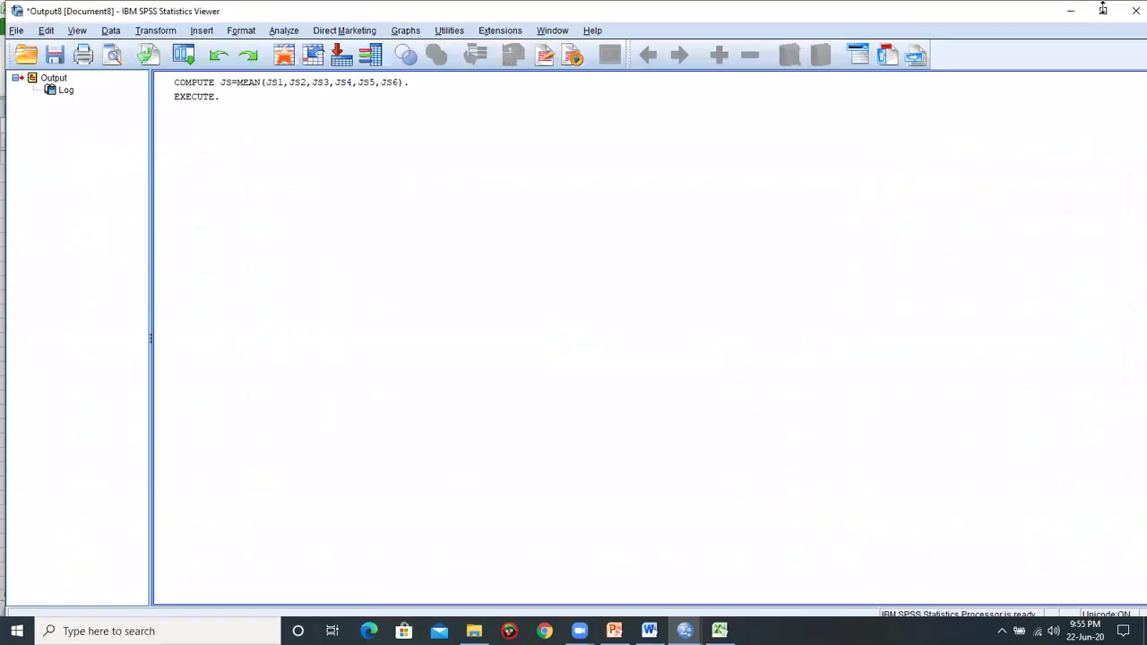
{"action": "left_click", "coordinate": [1136, 13]}
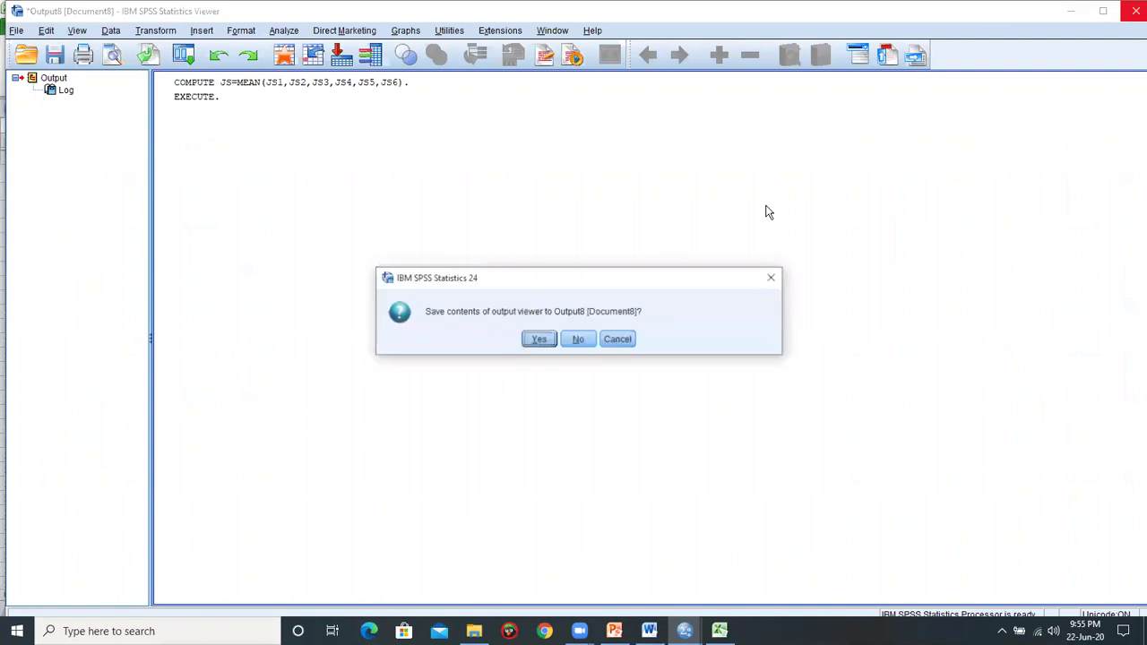
{"action": "left_click", "coordinate": [579, 341]}
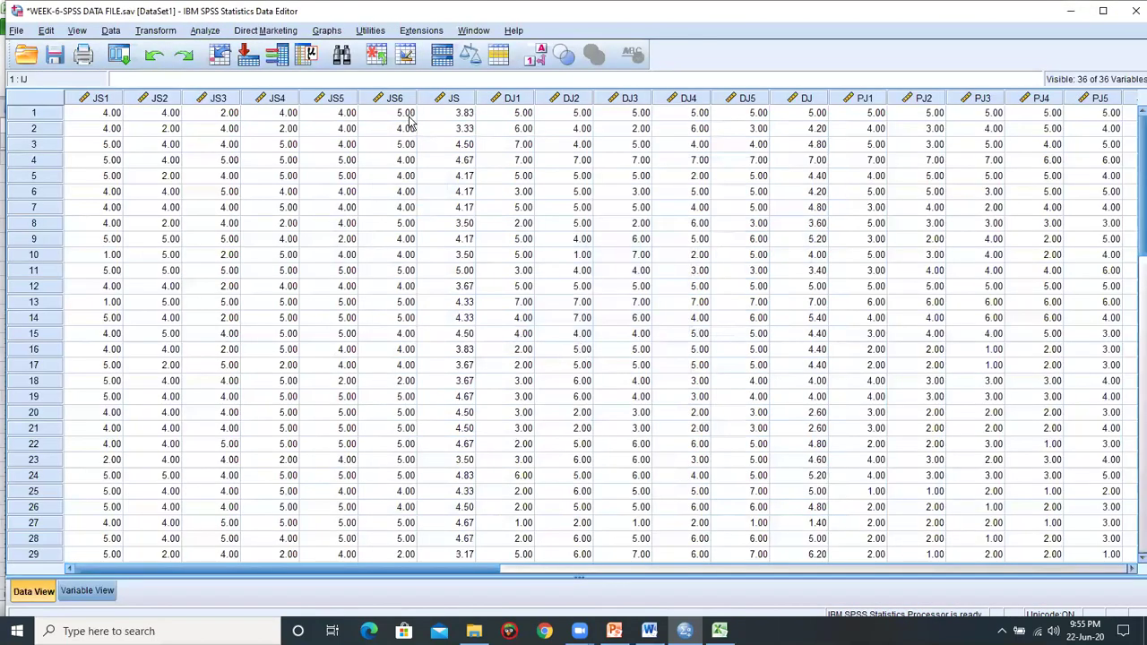
Inspect the JS, DJ and PJ composite columns, then select the empty INJ column
{"action": "left_click", "coordinate": [464, 99]}
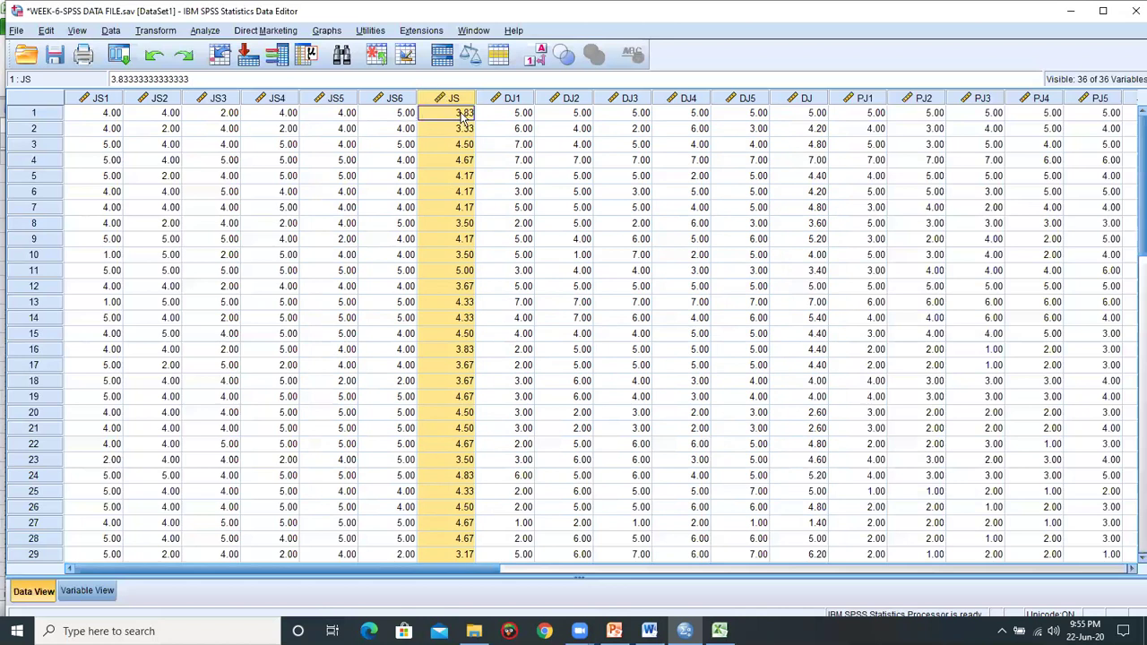
{"action": "left_click", "coordinate": [809, 98]}
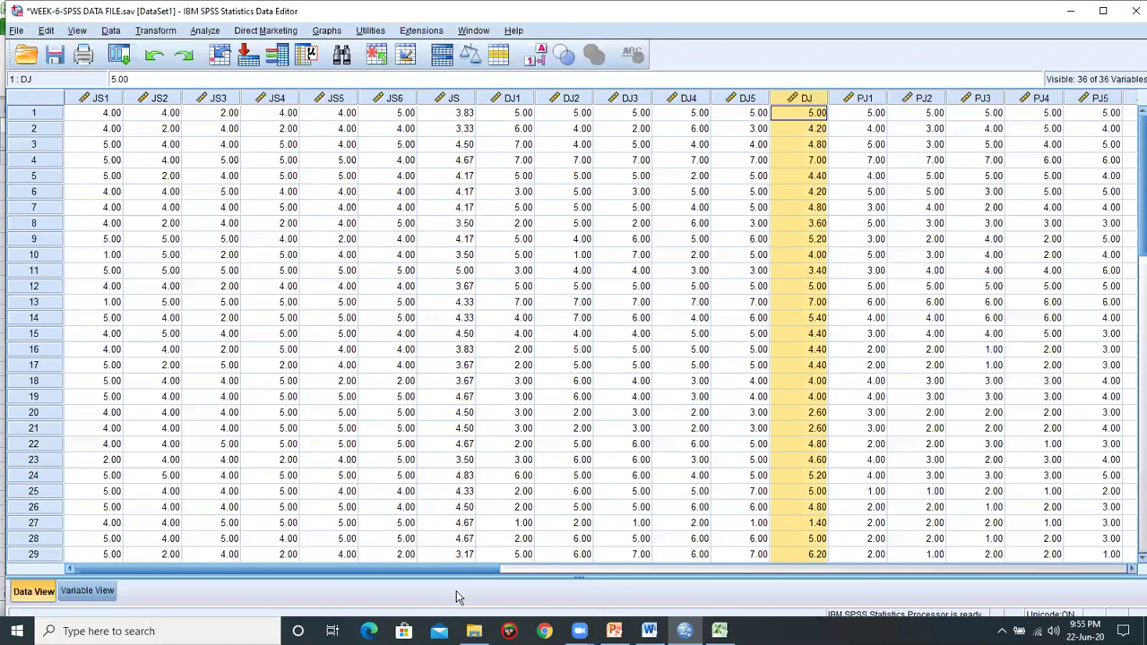
{"action": "left_click_drag", "start_coordinate": [465, 572], "coordinate": [751, 599]}
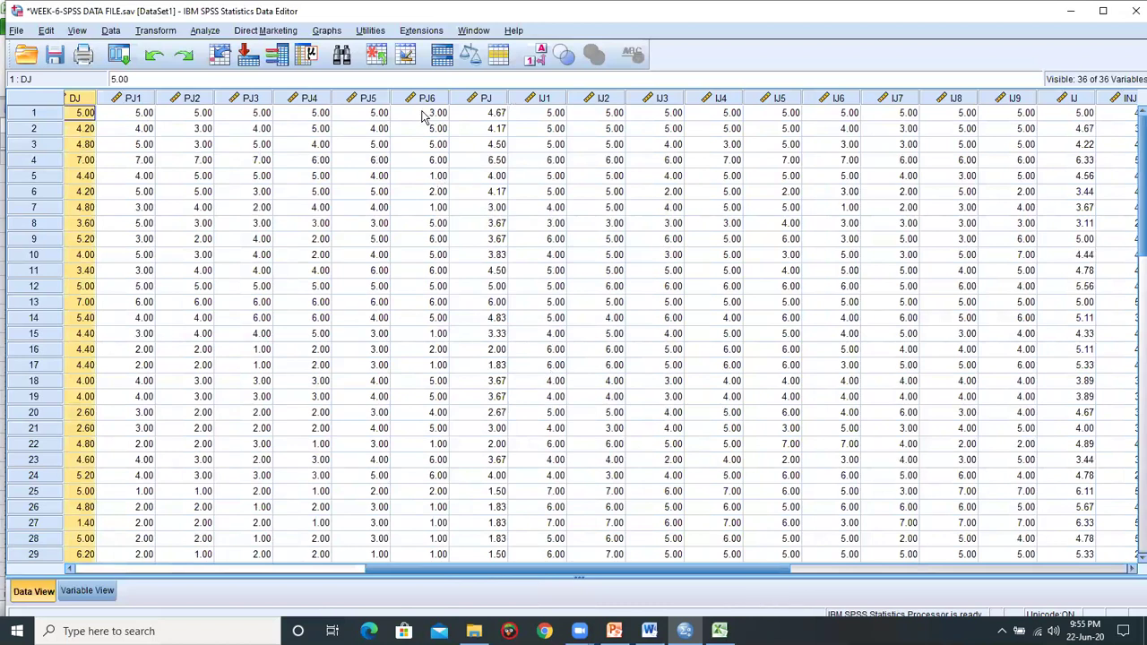
{"action": "left_click", "coordinate": [487, 99]}
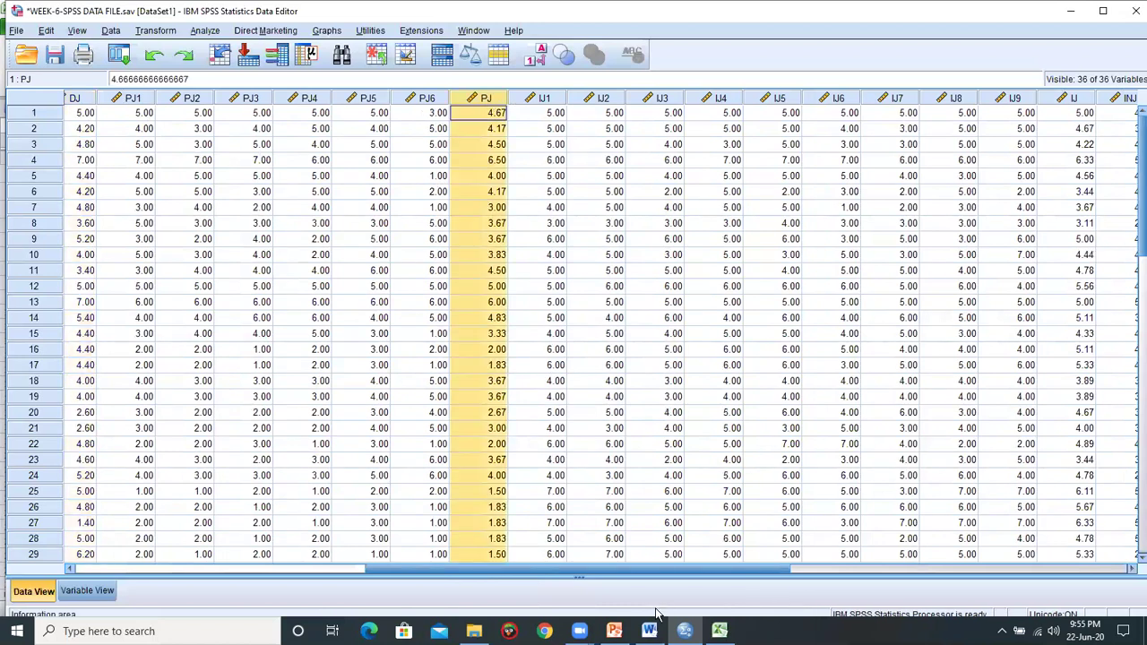
{"action": "left_click_drag", "start_coordinate": [659, 573], "coordinate": [931, 563]}
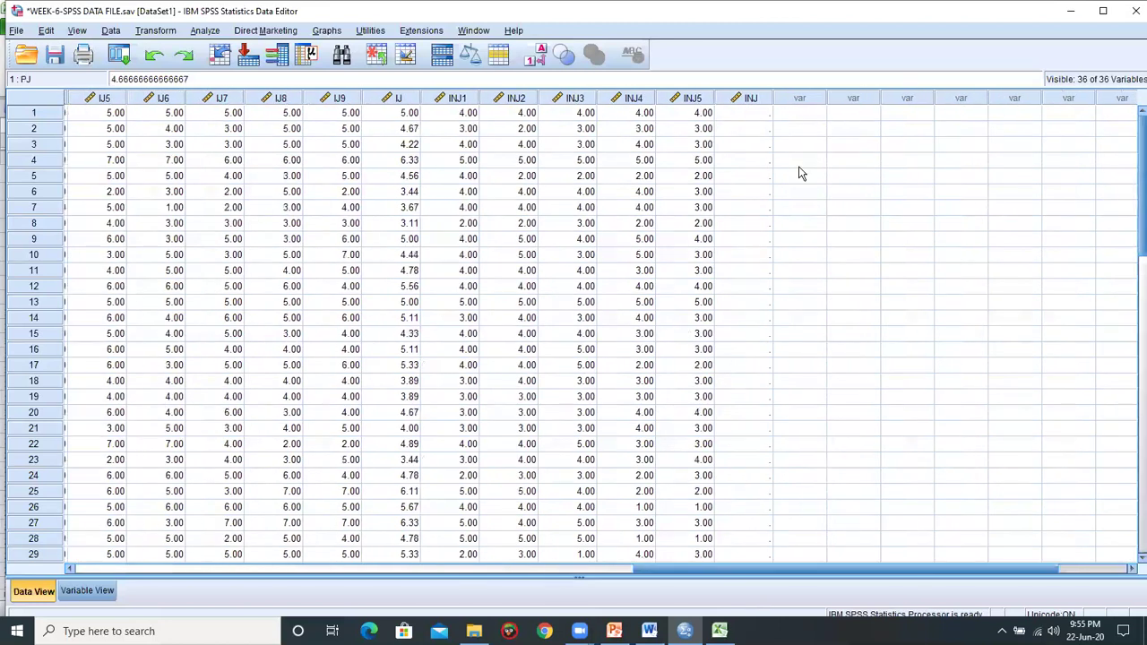
{"action": "left_click", "coordinate": [751, 99]}
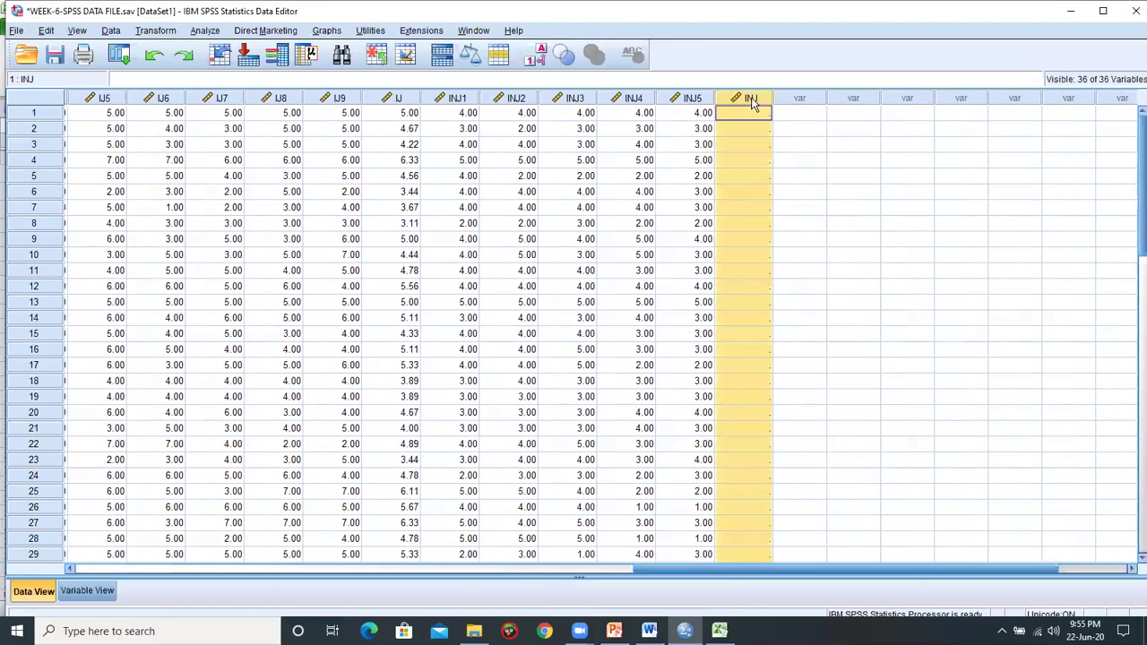
Reopen Compute Variable, clear the JS arguments from MEAN(), and set the target to INJ
{"action": "left_click", "coordinate": [165, 33]}
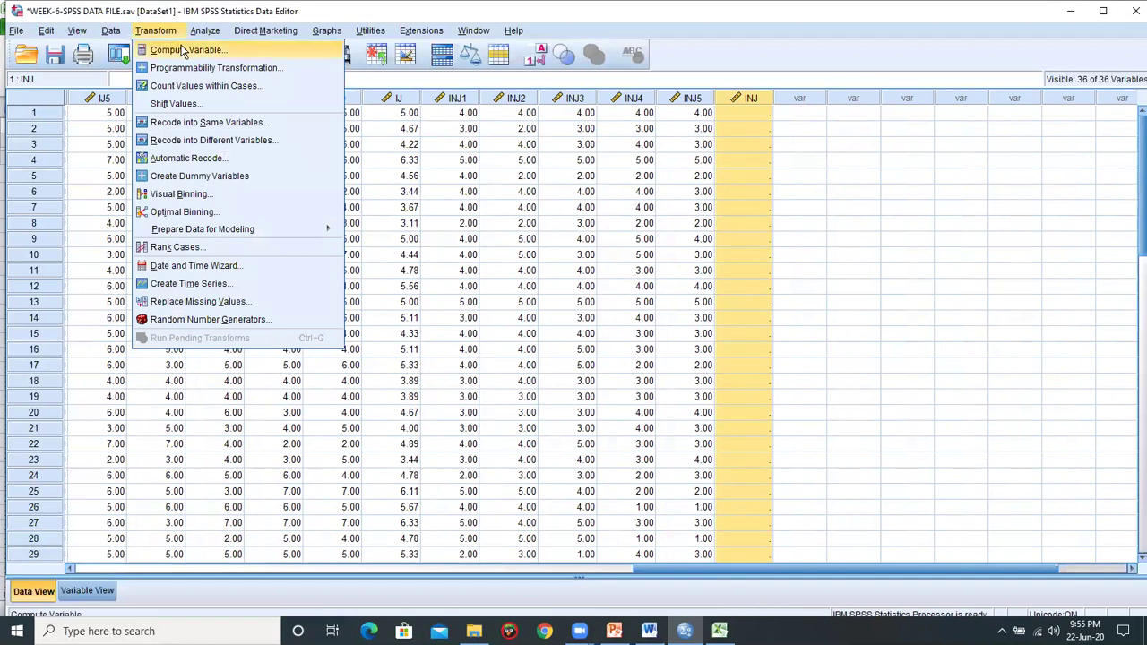
{"action": "left_click", "coordinate": [182, 51]}
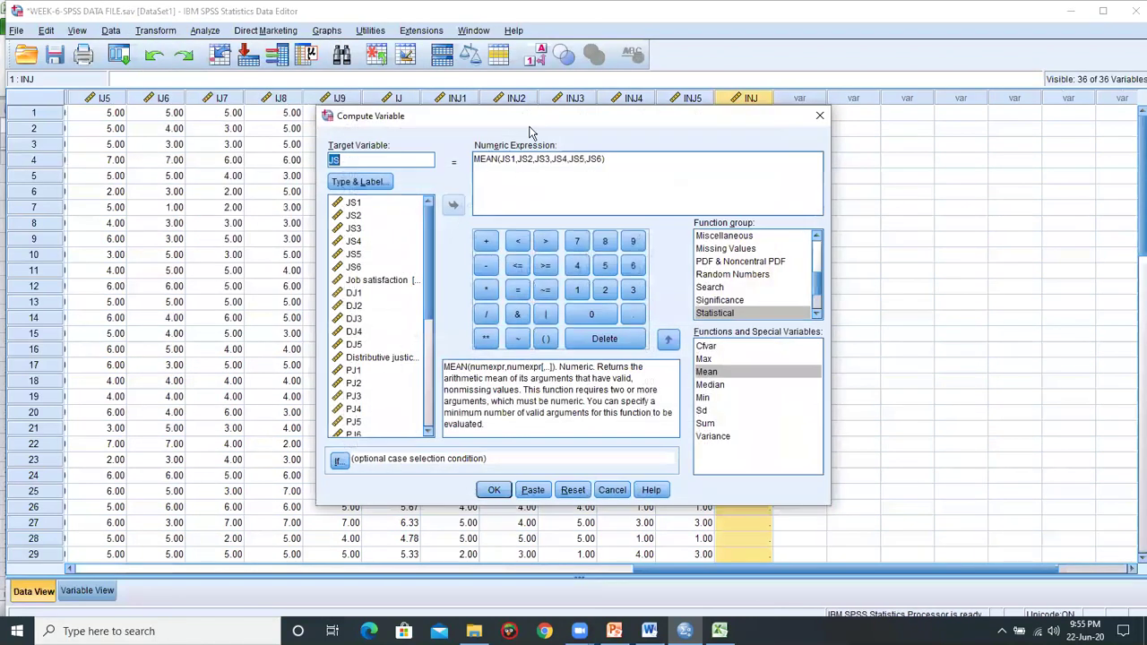
{"action": "left_click", "coordinate": [602, 162]}
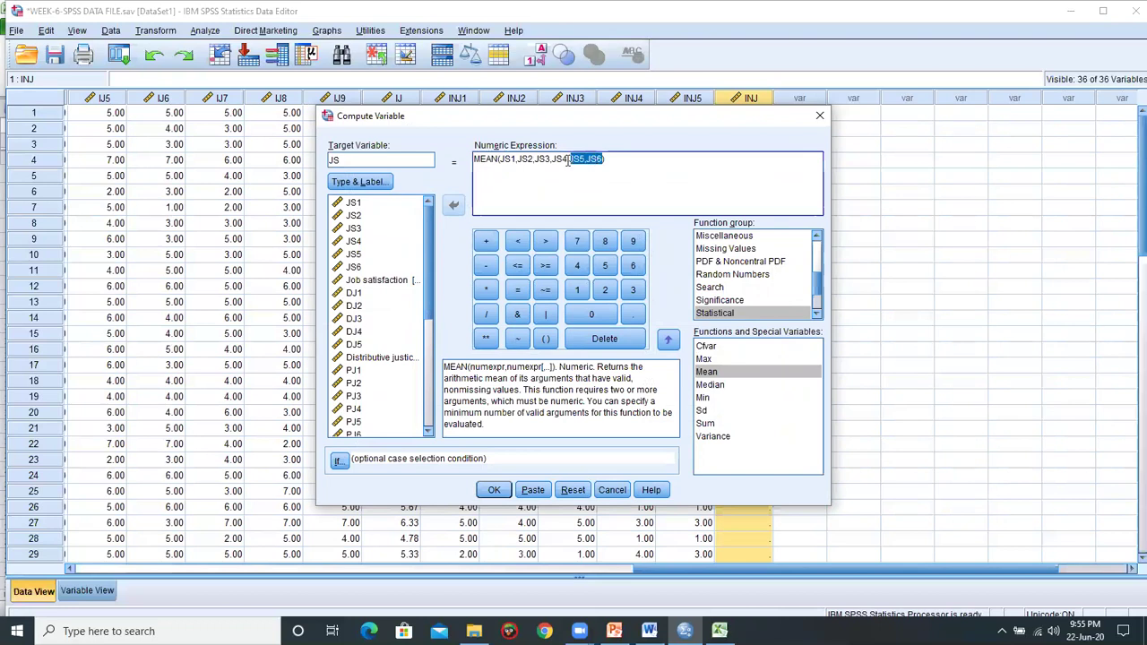
{"action": "left_click", "coordinate": [503, 158], "text": "shift"}
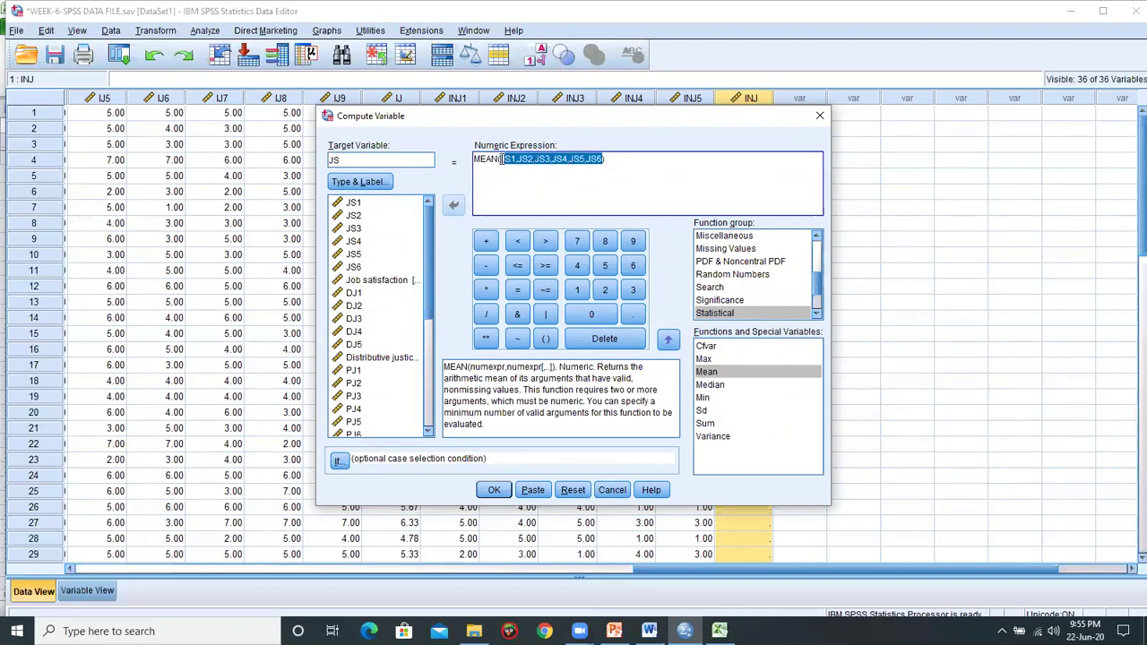
{"action": "key", "text": "Delete"}
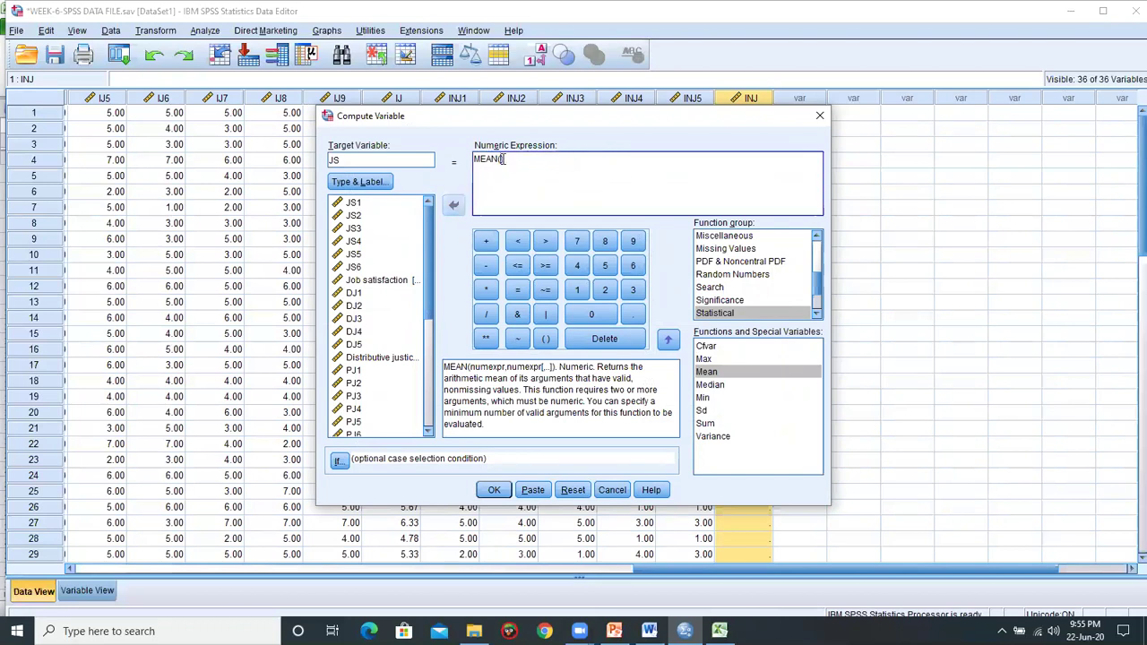
{"action": "left_click", "coordinate": [362, 161]}
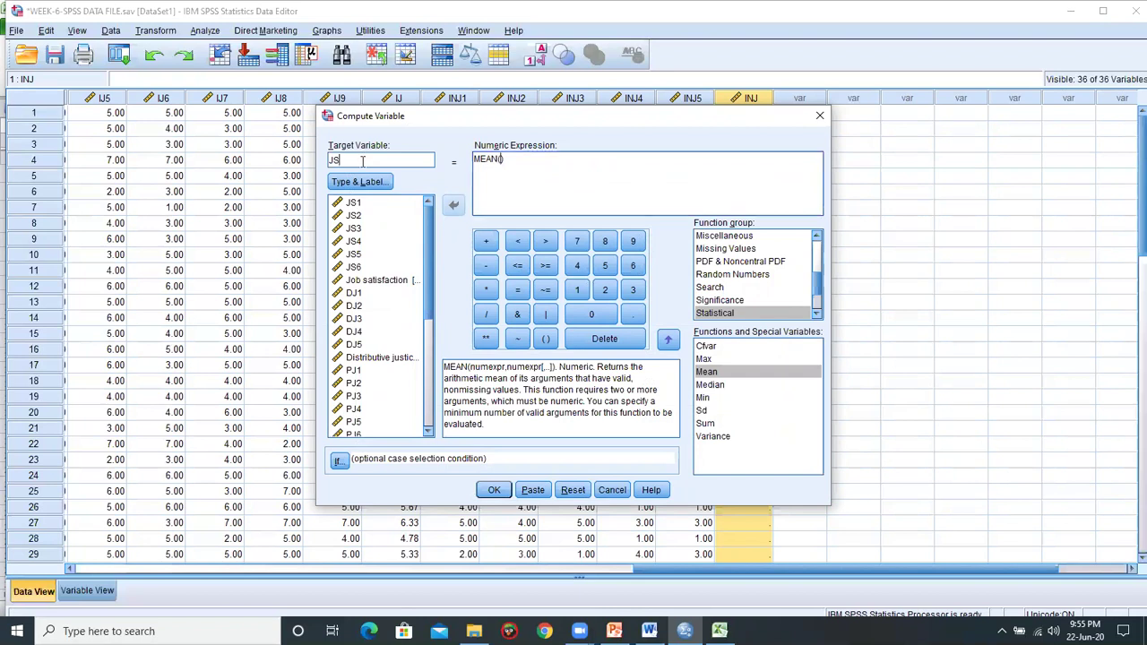
{"action": "key", "text": "BackSpace"}
{"action": "key", "text": "BackSpace"}
{"action": "left_click_drag", "start_coordinate": [427, 244], "coordinate": [429, 377]}
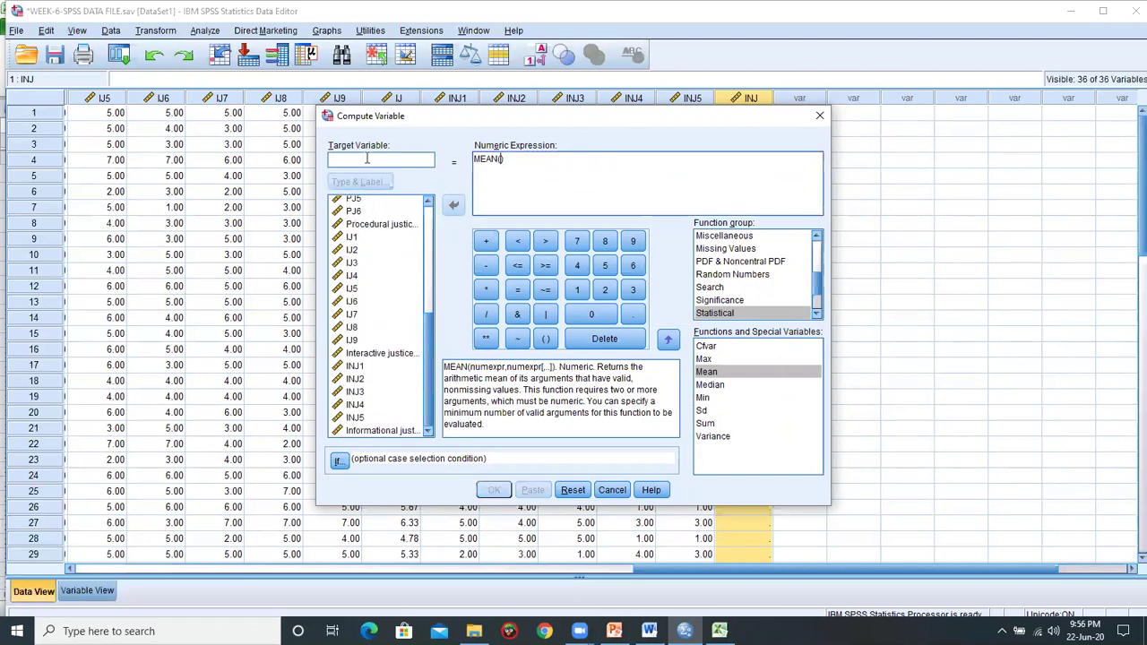
{"action": "type", "text": "IN"}
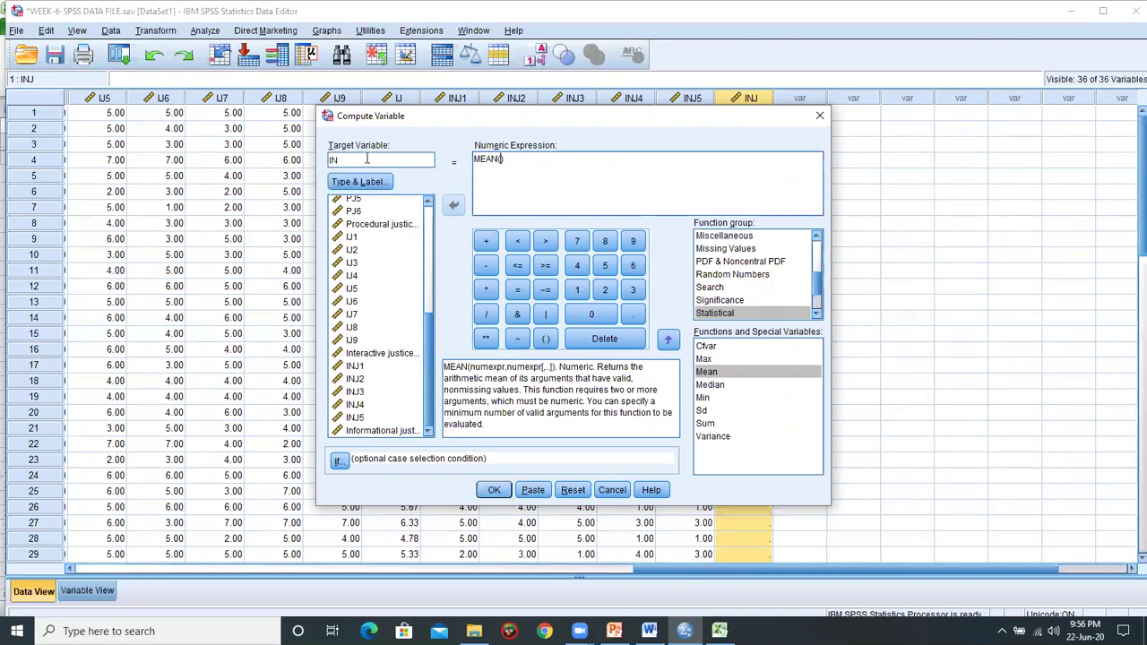
{"action": "type", "text": "J"}
Compute INJ as MEAN(INJ1,INJ2,INJ3,INJ4,INJ5), overwriting the existing INJ variable
{"action": "double_click", "coordinate": [356, 368]}
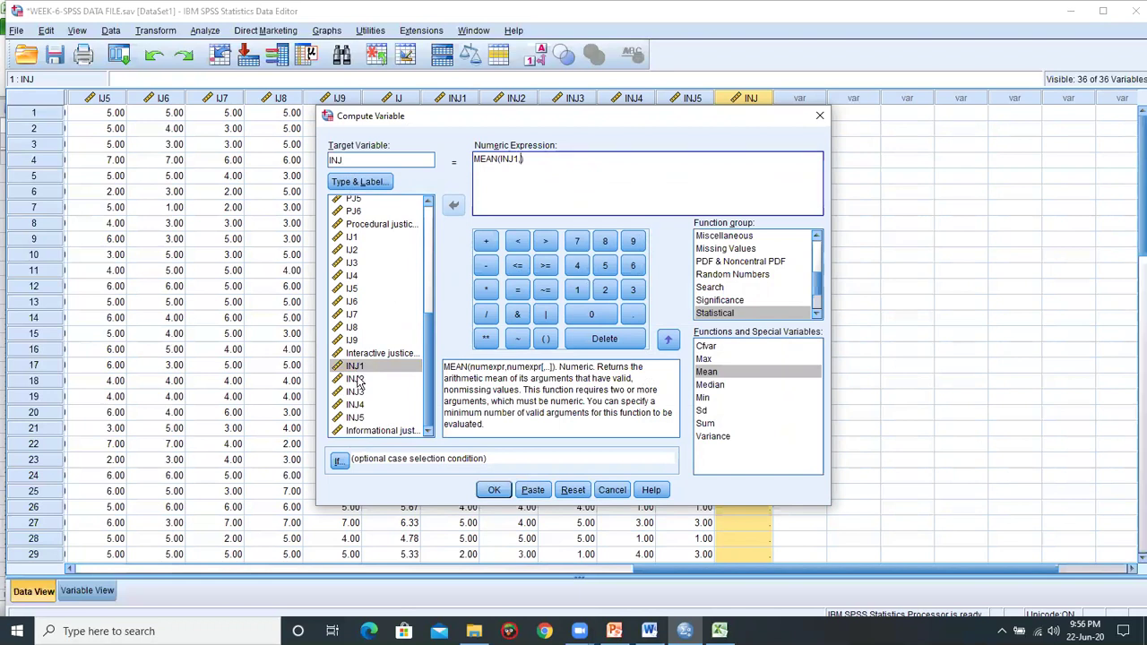
{"action": "double_click", "coordinate": [355, 379]}
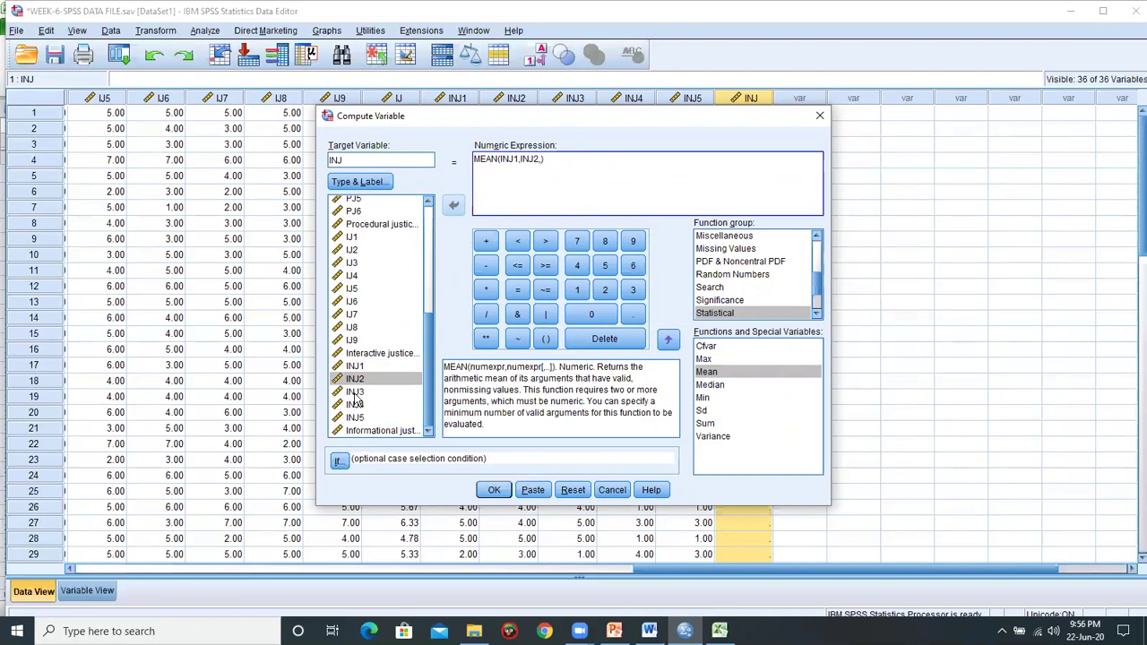
{"action": "double_click", "coordinate": [354, 392]}
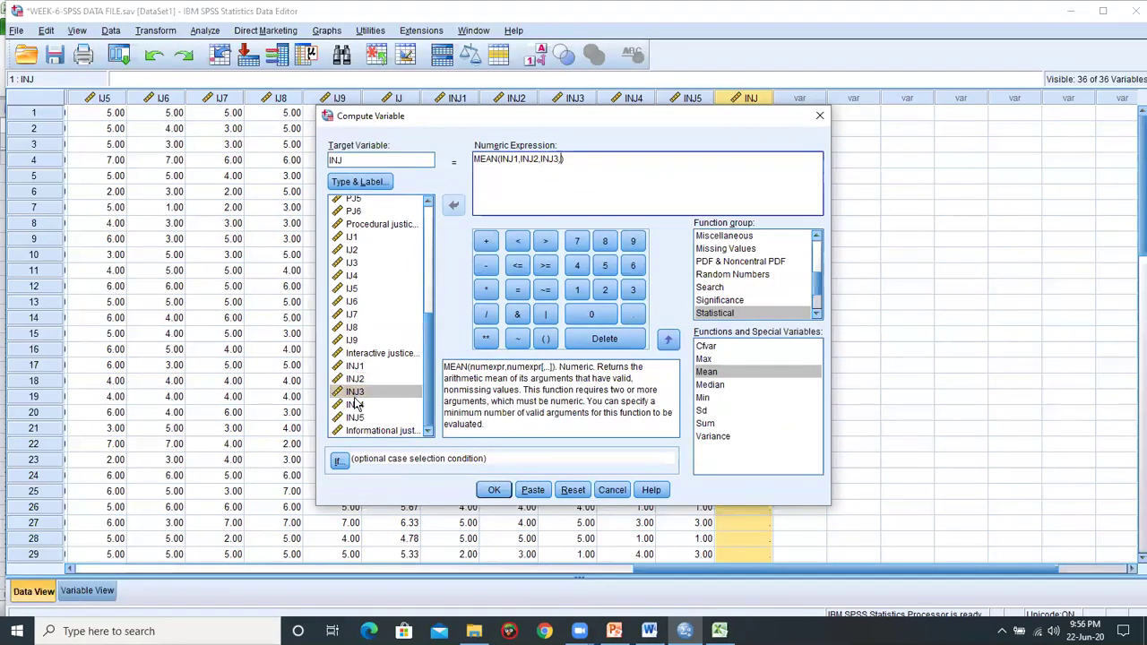
{"action": "double_click", "coordinate": [356, 405]}
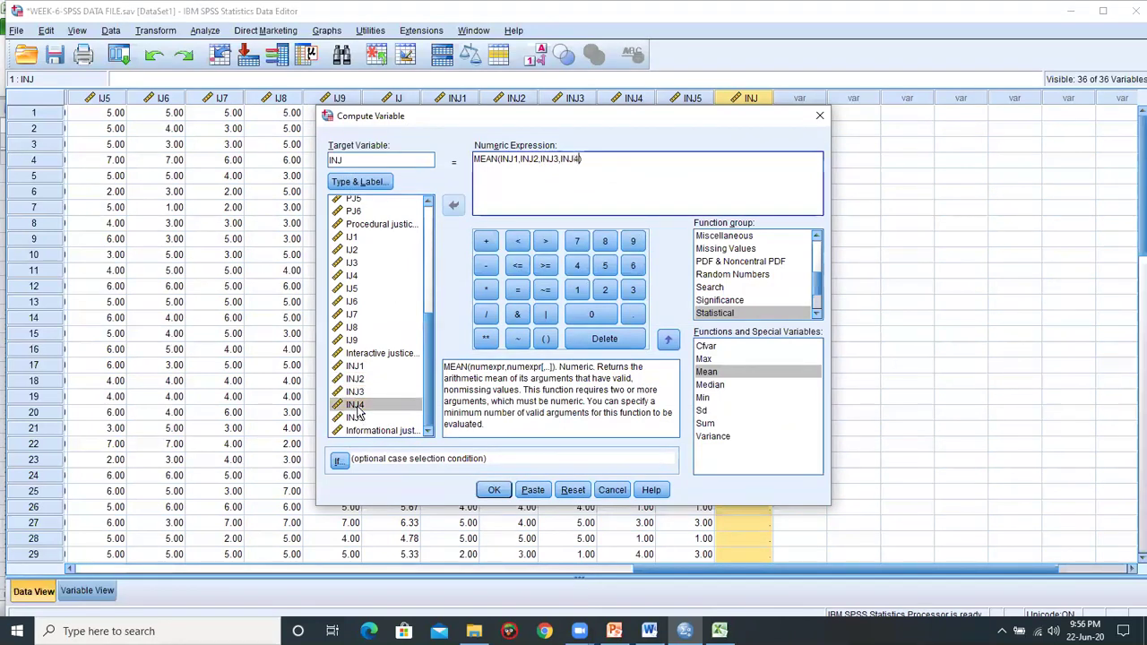
{"action": "double_click", "coordinate": [355, 419]}
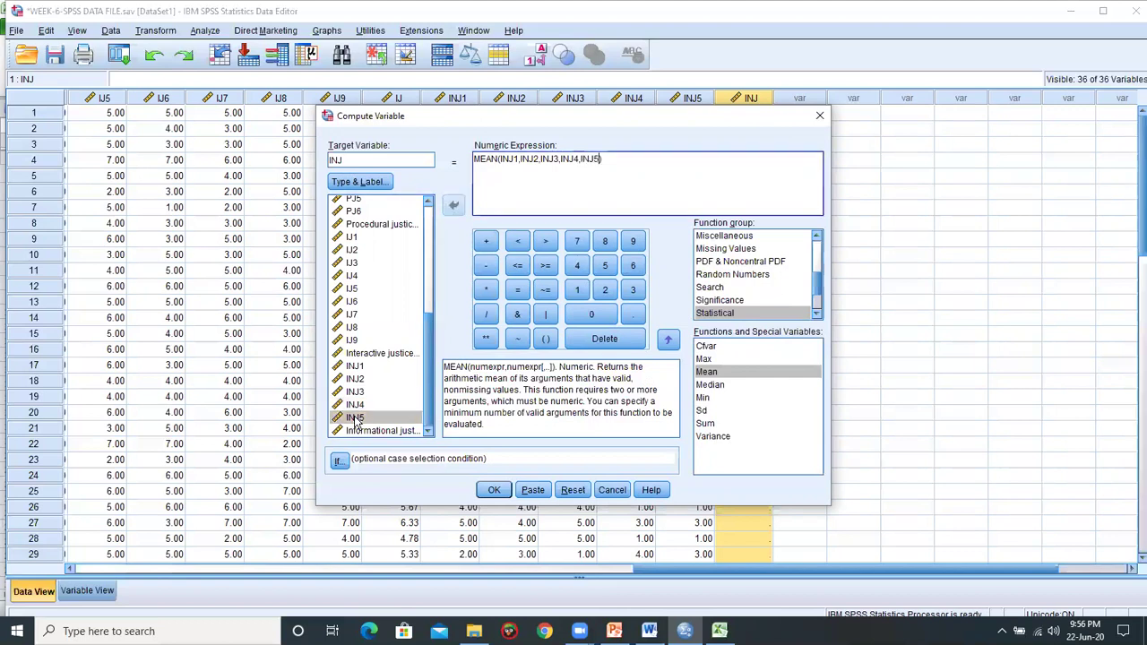
{"action": "left_click", "coordinate": [495, 490]}
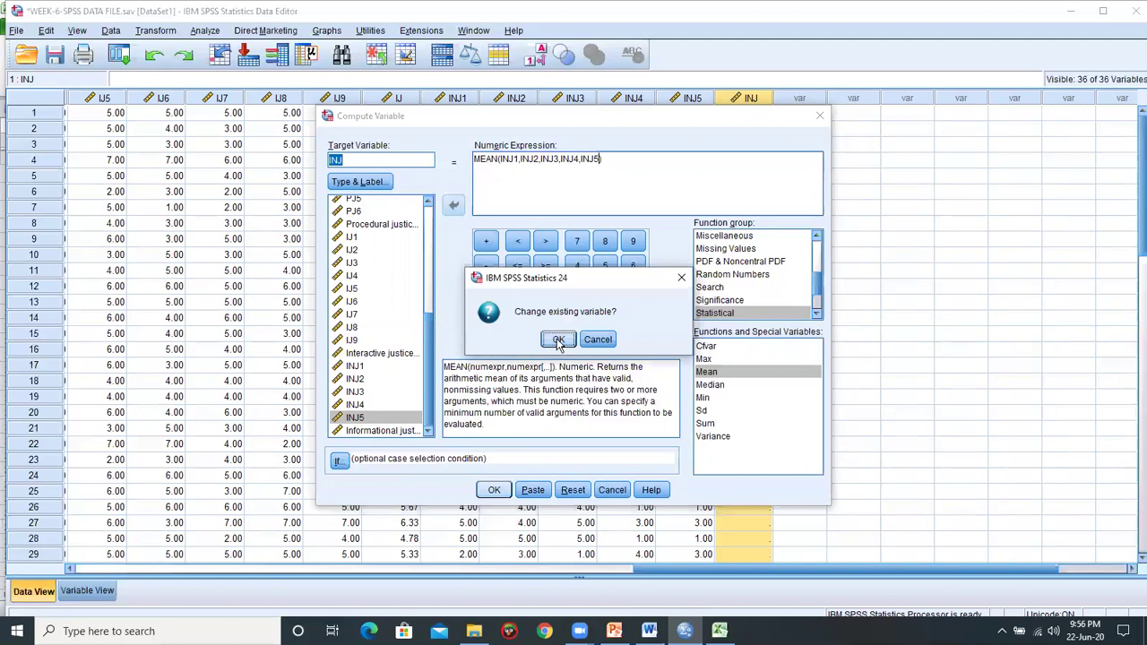
{"action": "left_click", "coordinate": [558, 340]}
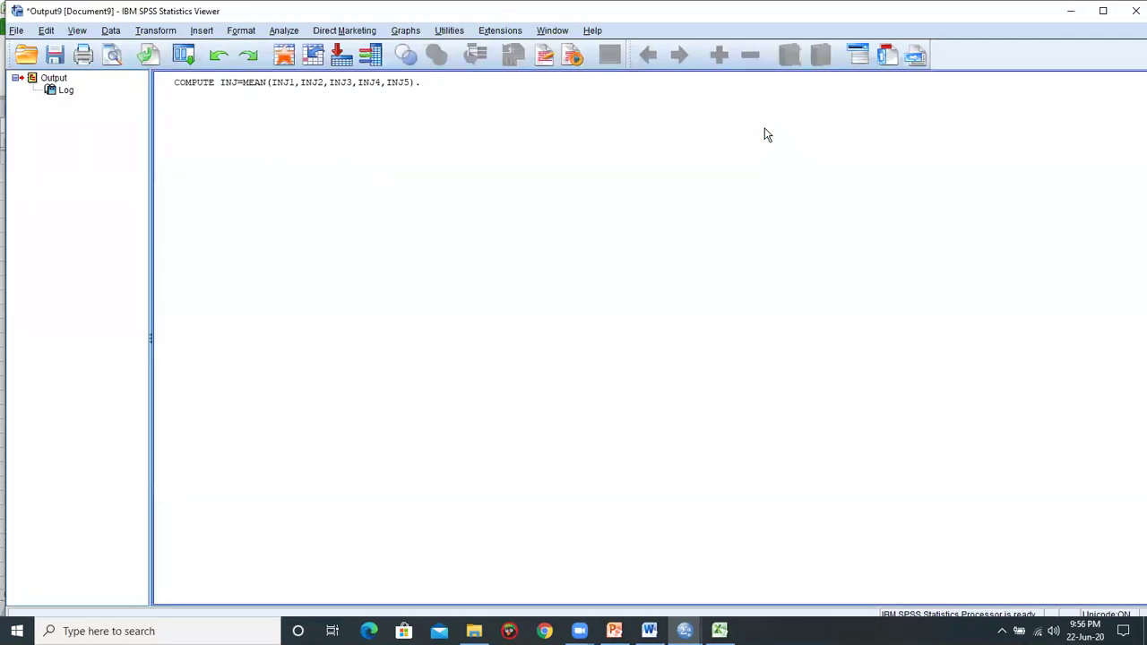
Discard the output log, save WEEK-6-SPSS DATA FILE.sav, and discard the save log
{"action": "left_click", "coordinate": [1135, 11]}
{"action": "left_click", "coordinate": [577, 341]}
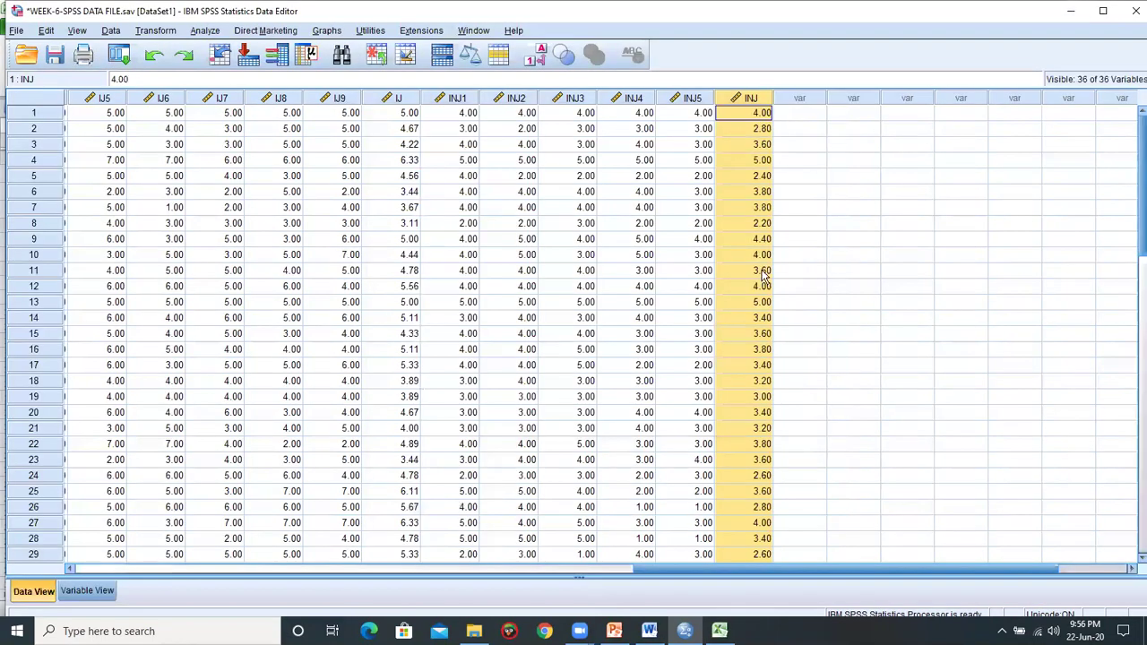
{"action": "left_click_drag", "start_coordinate": [653, 572], "coordinate": [86, 572]}
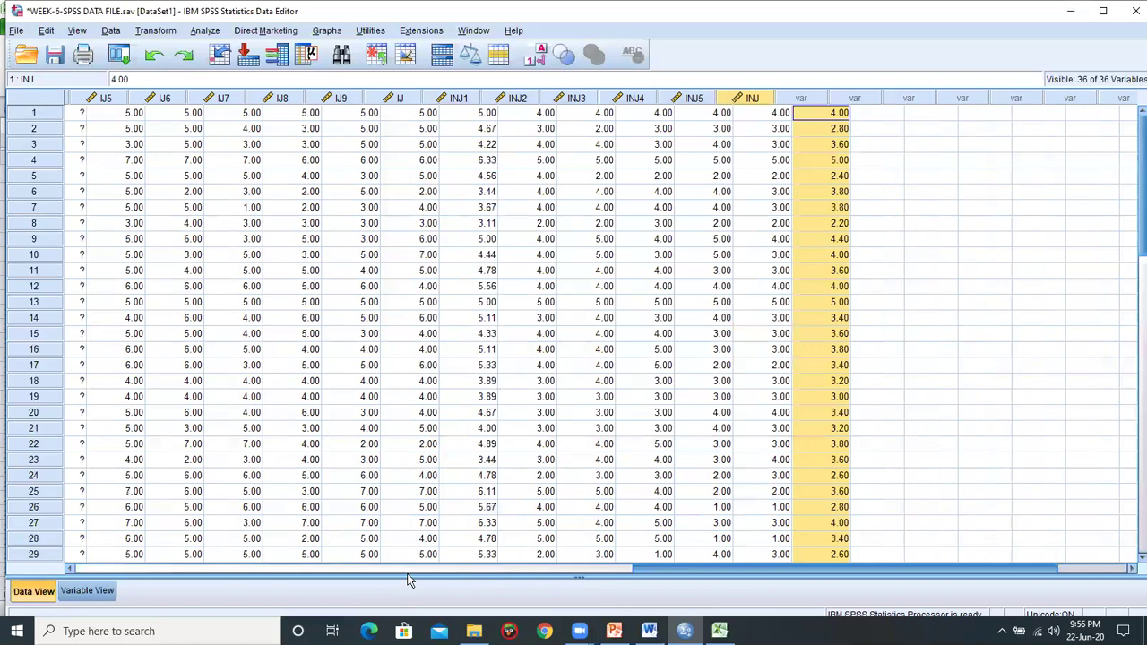
{"action": "left_click", "coordinate": [55, 60]}
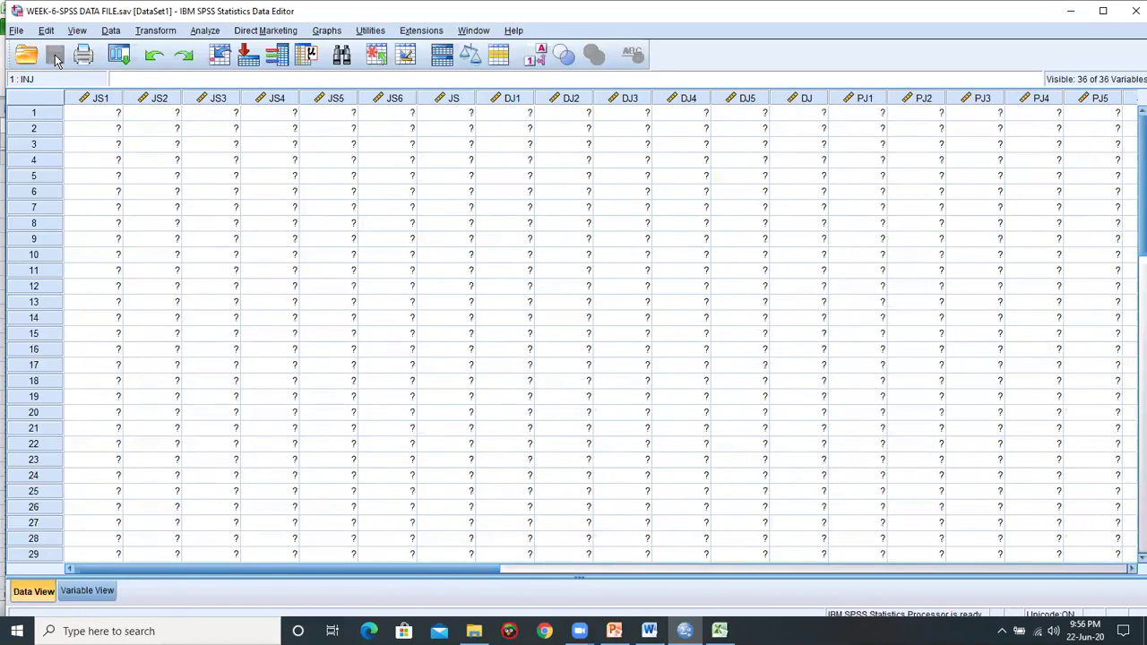
{"action": "left_click", "coordinate": [1136, 10]}
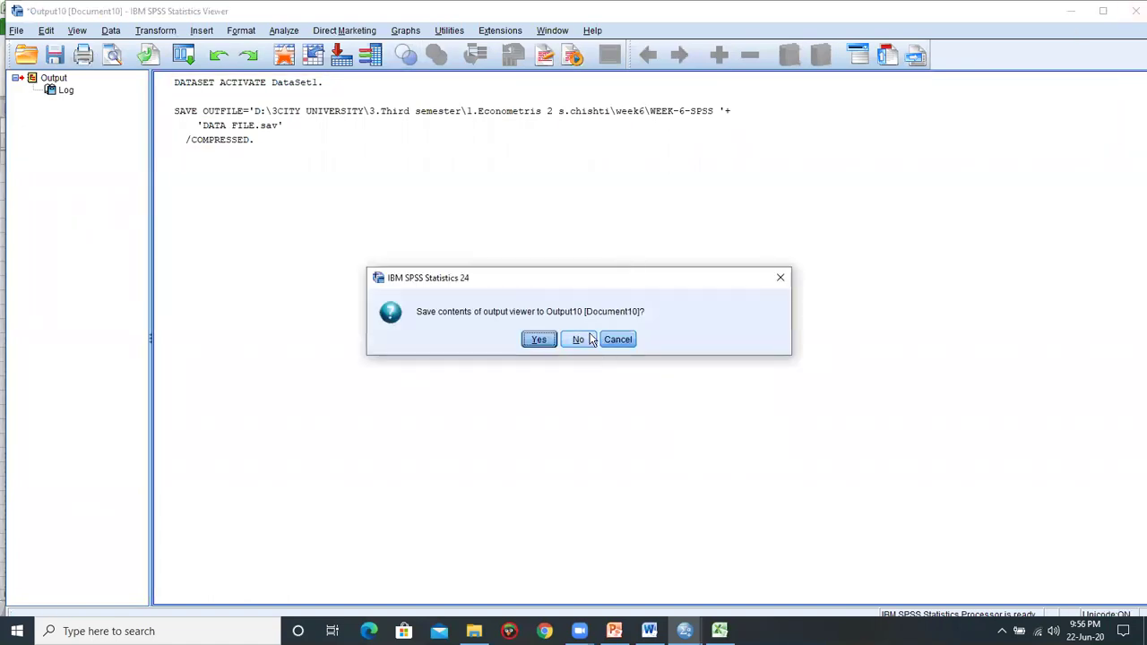
{"action": "left_click", "coordinate": [580, 339]}
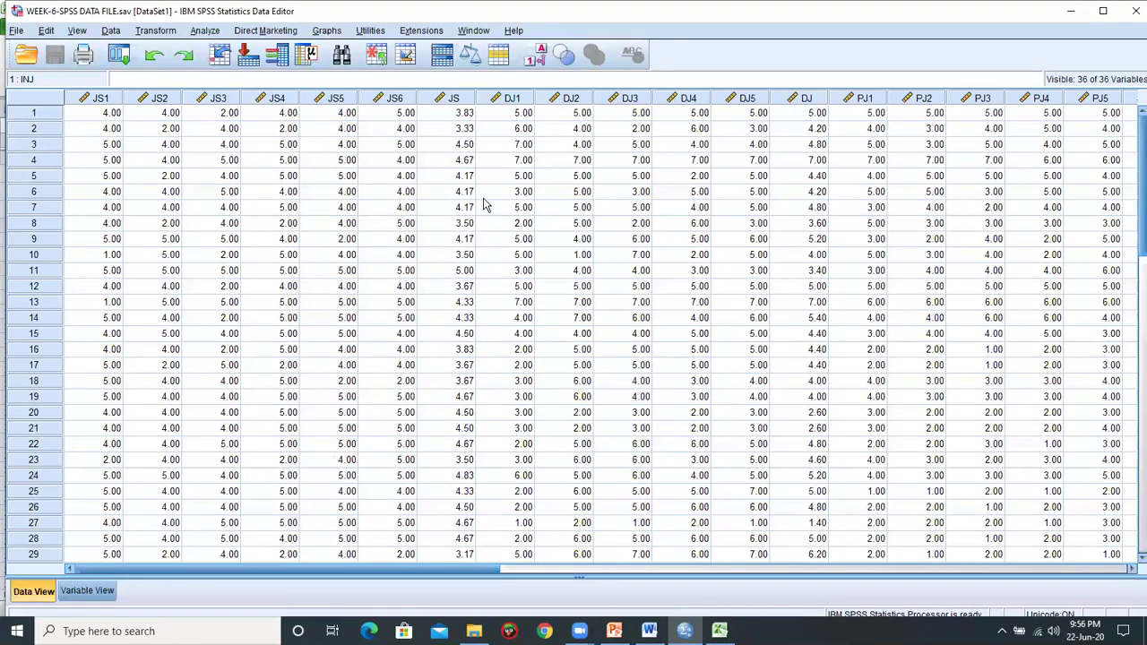
Start a Descriptives analysis with Job satisfaction and Distributive justice as variables
{"action": "left_click", "coordinate": [206, 31]}
{"action": "mouse_move", "coordinate": [247, 66]}
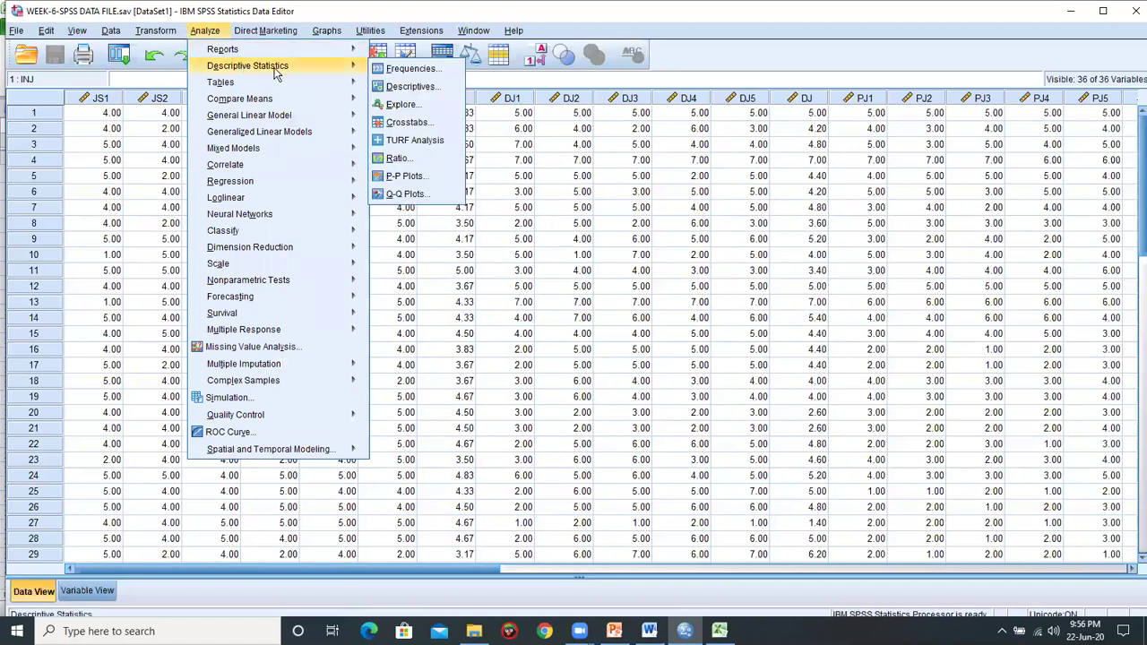
{"action": "left_click", "coordinate": [419, 85]}
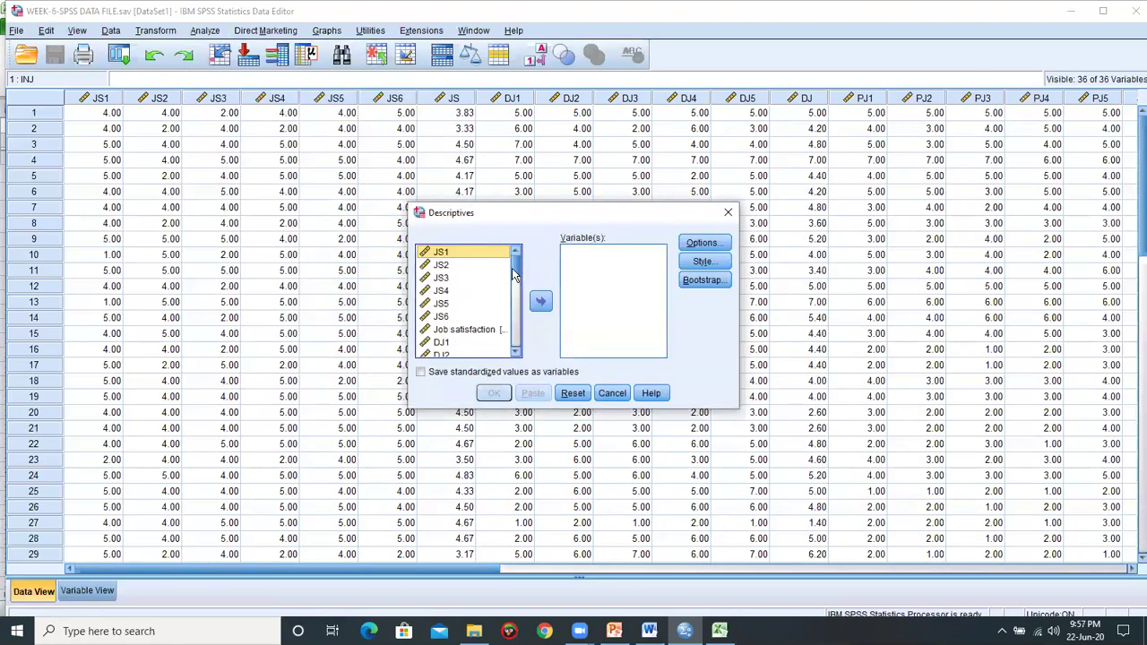
{"action": "left_click", "coordinate": [472, 332]}
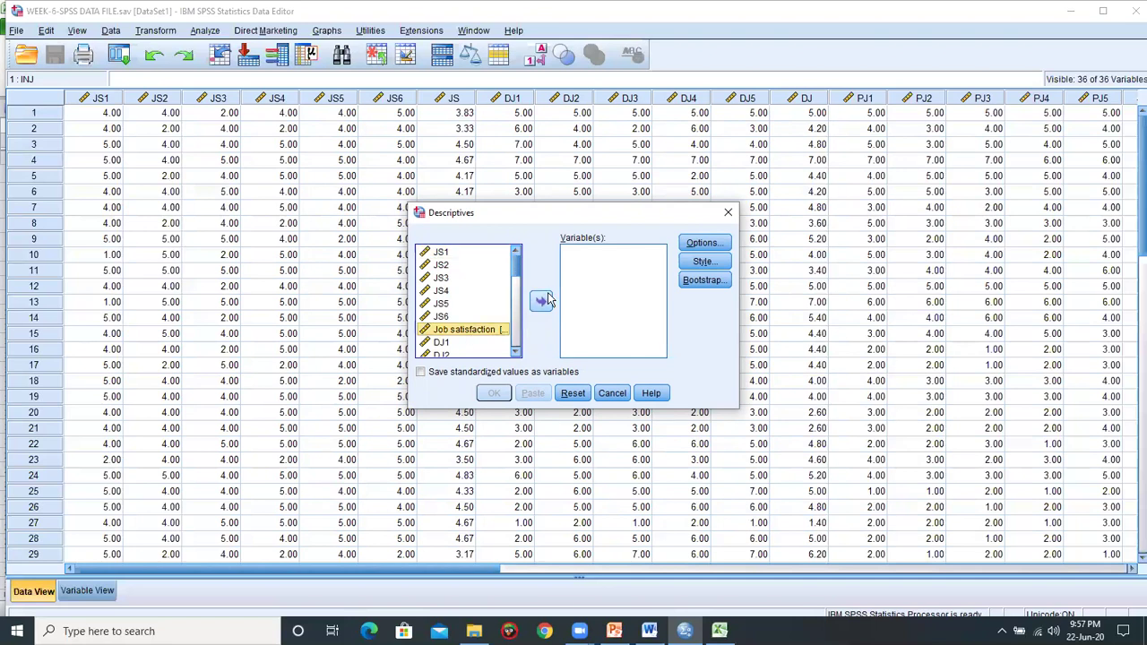
{"action": "left_click", "coordinate": [541, 301]}
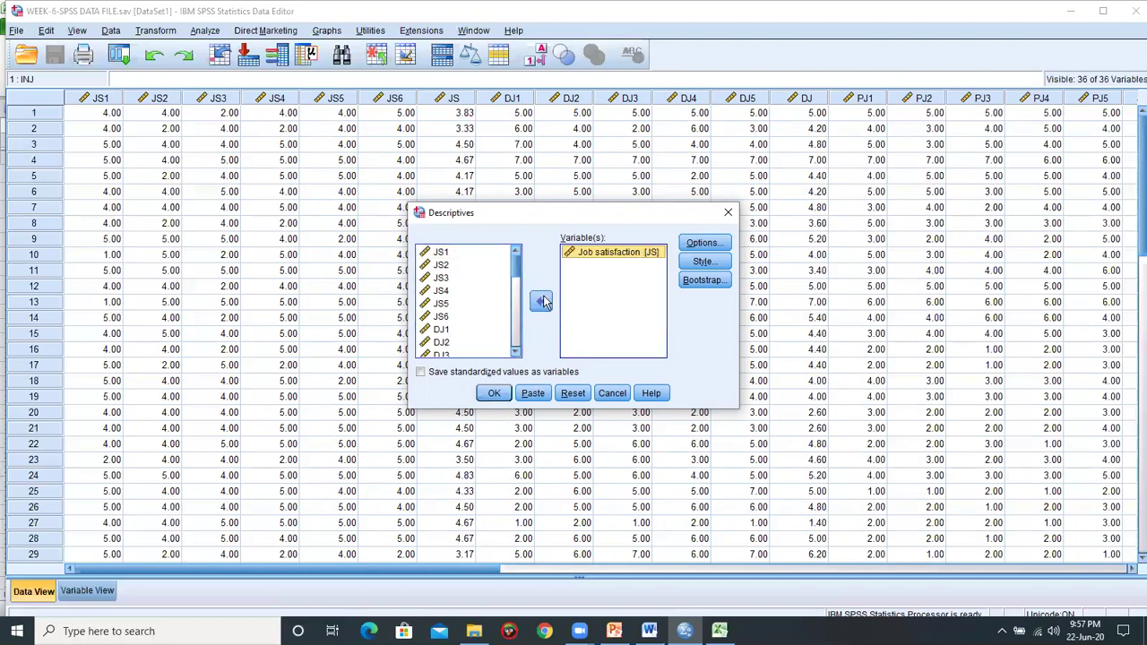
{"action": "scroll", "coordinate": [516, 278], "scroll_direction": "down", "scroll_amount": 3}
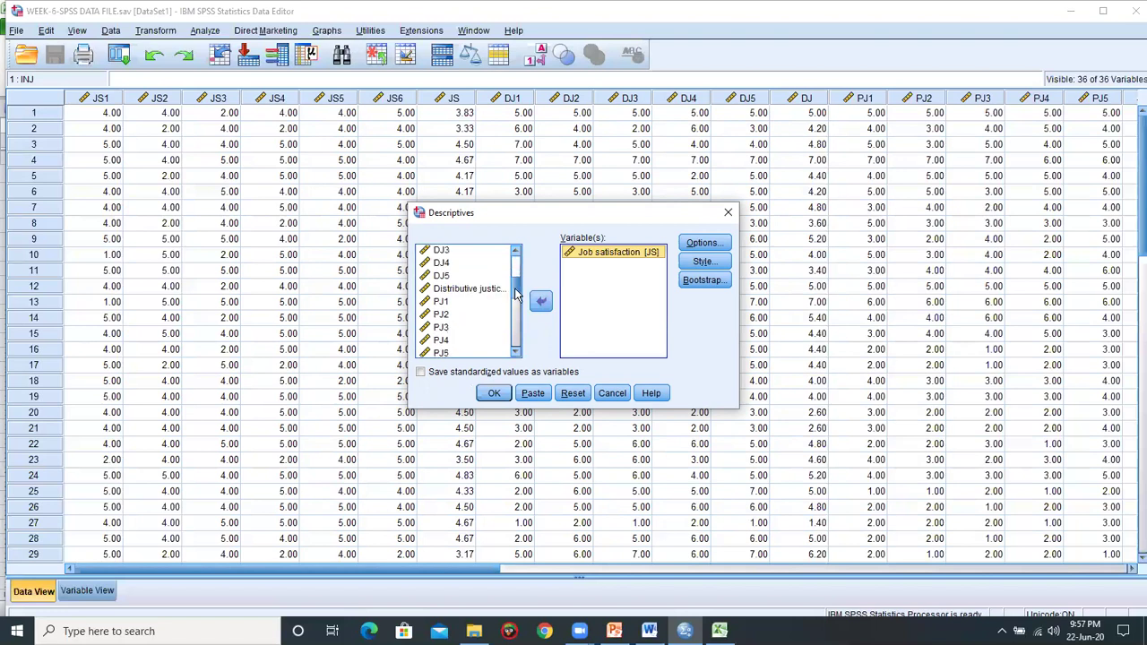
{"action": "left_click", "coordinate": [493, 288]}
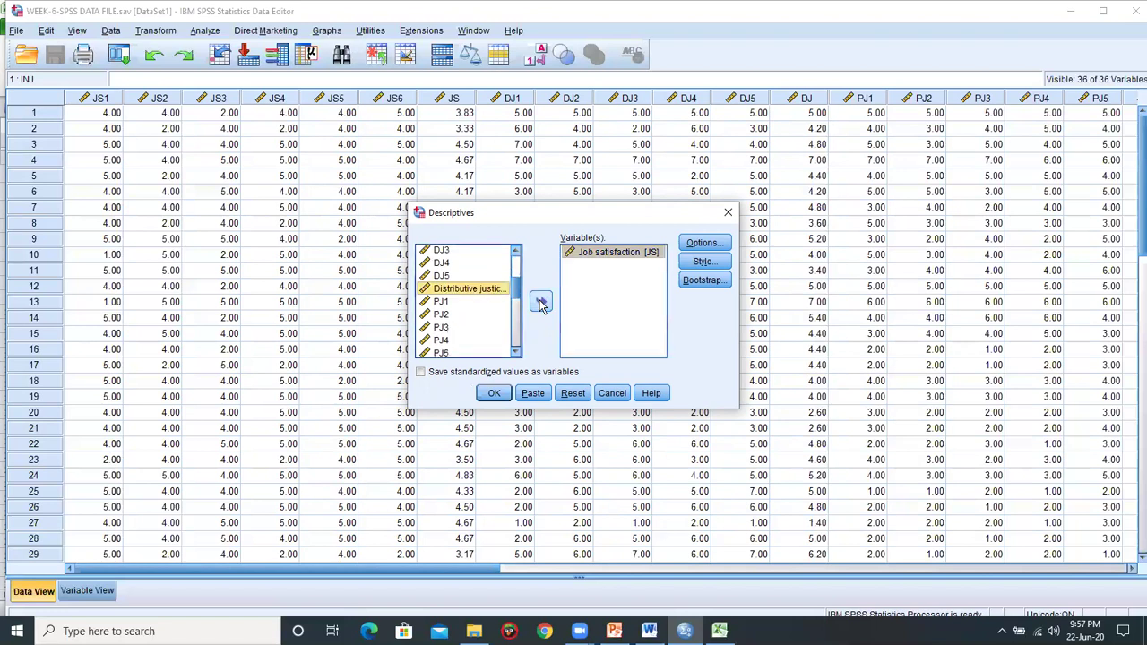
{"action": "left_click", "coordinate": [541, 301]}
Add Procedural, Interactive and Informational justice to the Descriptives variable list
{"action": "scroll", "coordinate": [518, 301], "scroll_direction": "down", "scroll_amount": 2}
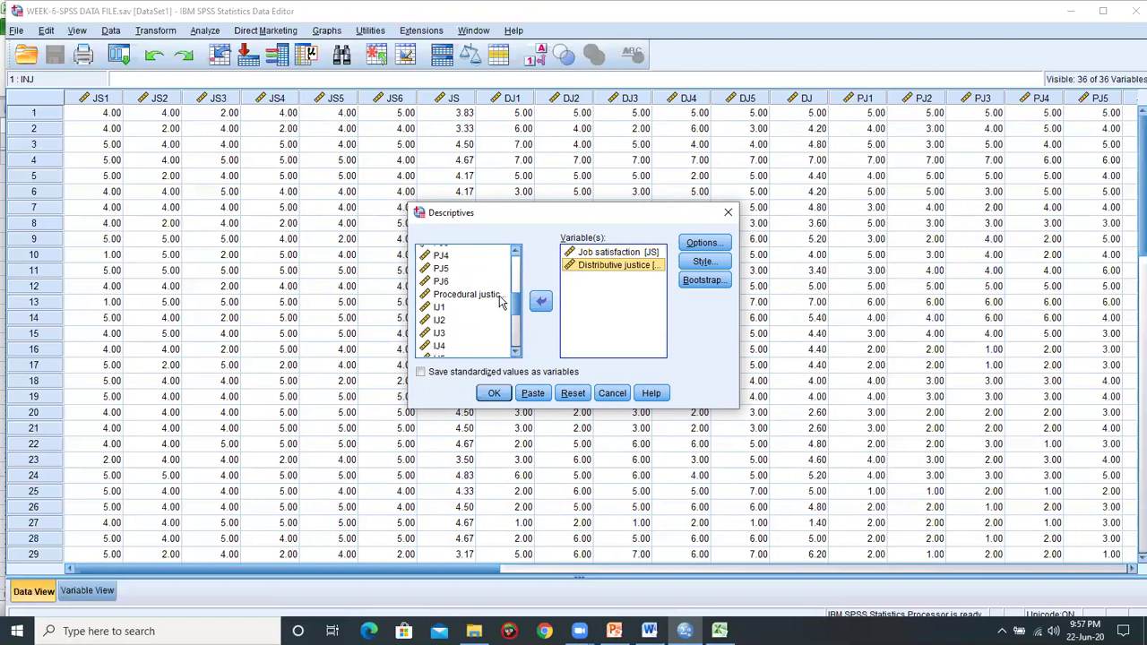
{"action": "double_click", "coordinate": [499, 300]}
{"action": "scroll", "coordinate": [518, 329], "scroll_direction": "down", "scroll_amount": 2}
{"action": "scroll", "coordinate": [518, 329], "scroll_direction": "down", "scroll_amount": 1}
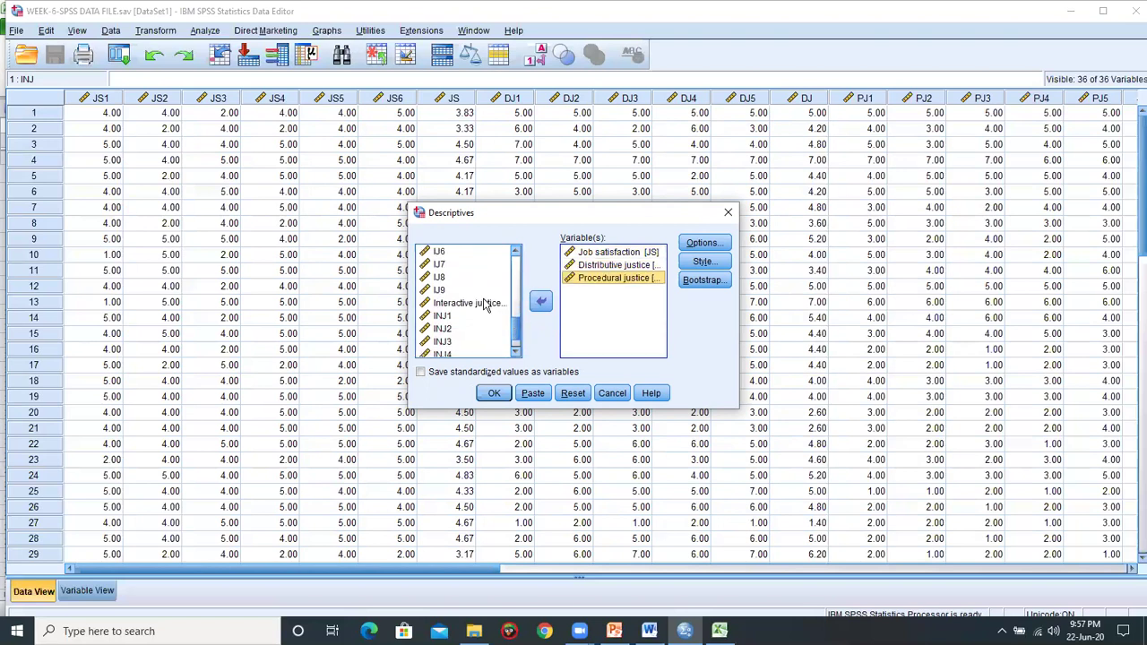
{"action": "double_click", "coordinate": [484, 303]}
{"action": "scroll", "coordinate": [518, 331], "scroll_direction": "down", "scroll_amount": 1}
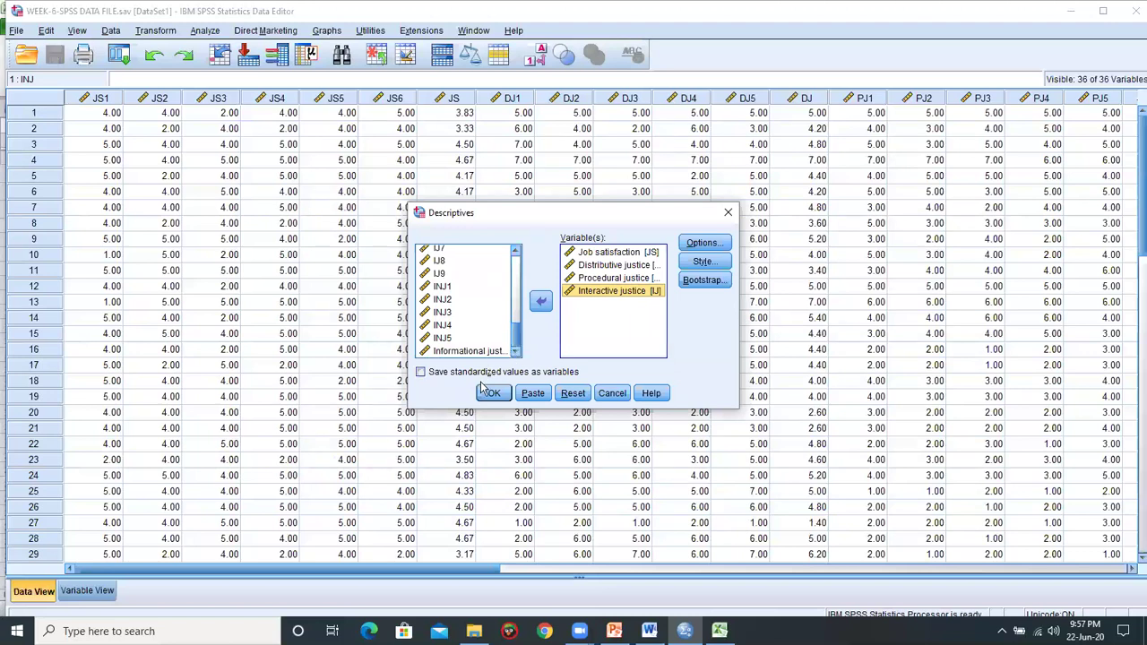
{"action": "double_click", "coordinate": [475, 352]}
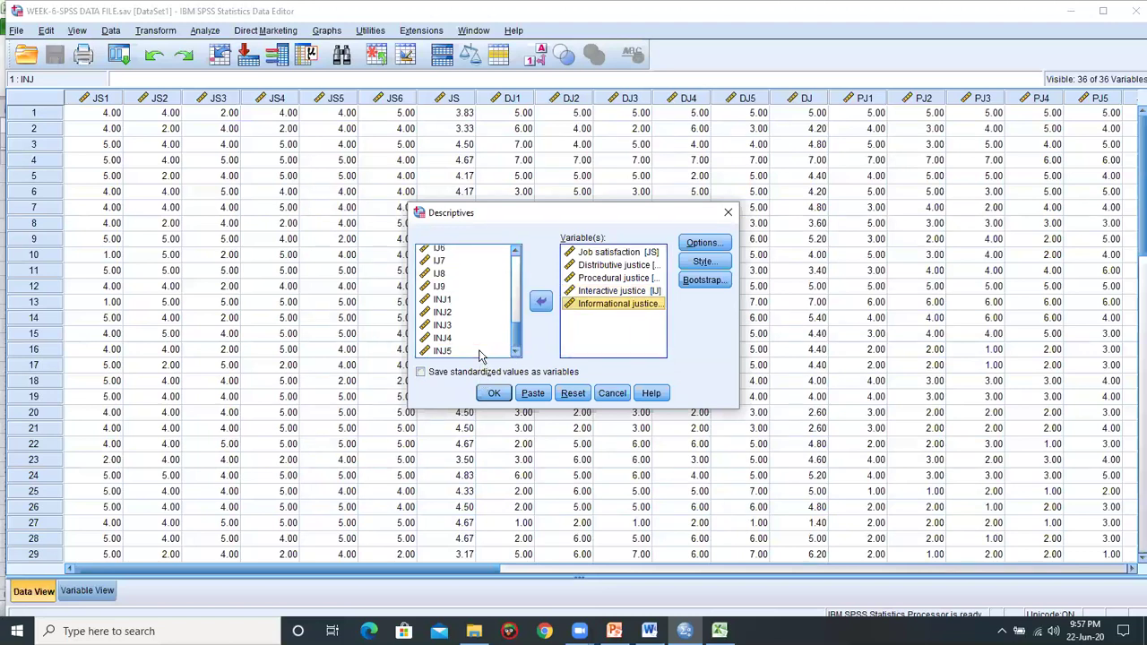
{"action": "left_click", "coordinate": [700, 244]}
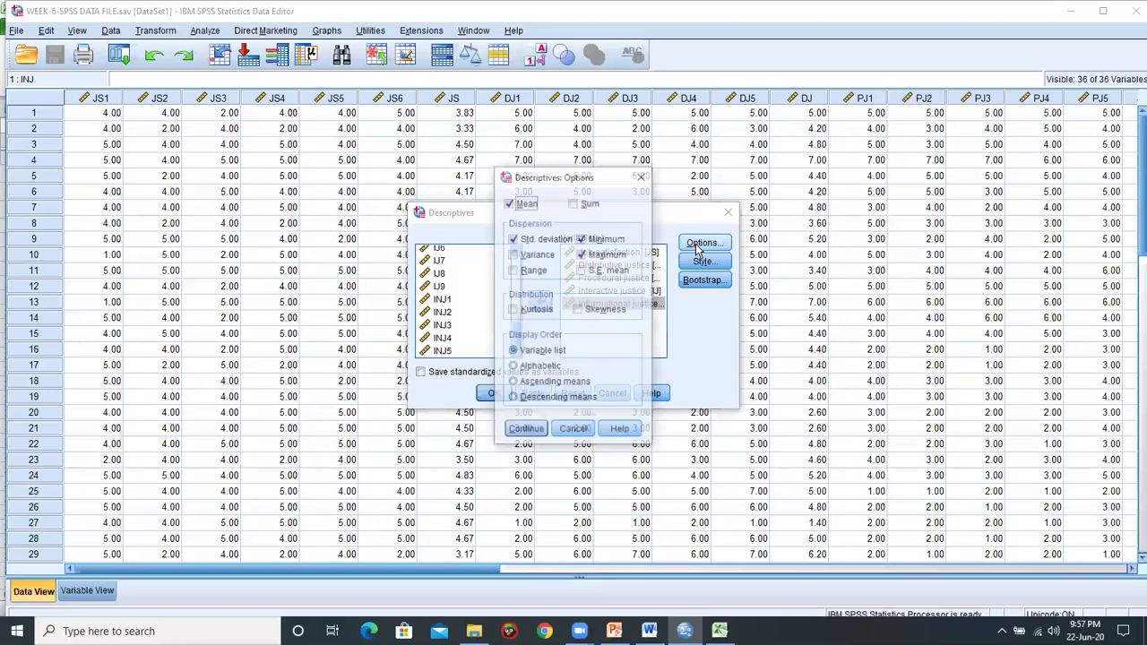
Request variance, range, S.E. mean and kurtosis alongside skewness, then run Descriptives
{"action": "left_click", "coordinate": [512, 254]}
{"action": "left_click", "coordinate": [513, 270]}
{"action": "left_click", "coordinate": [583, 271]}
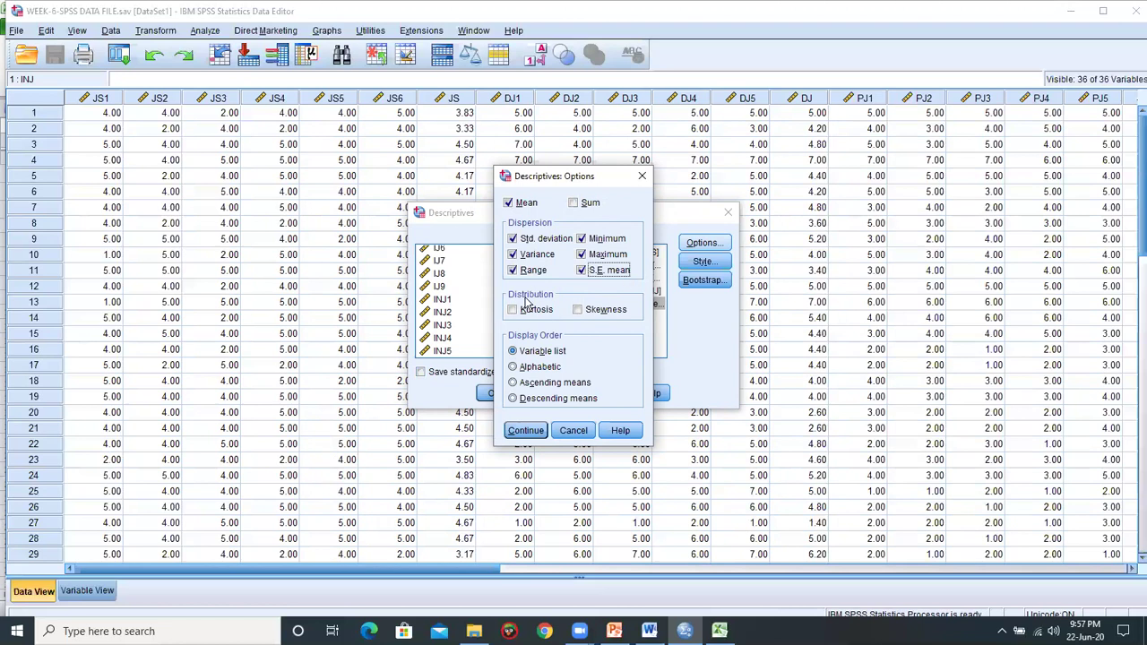
{"action": "left_click", "coordinate": [514, 310]}
{"action": "left_click", "coordinate": [525, 433]}
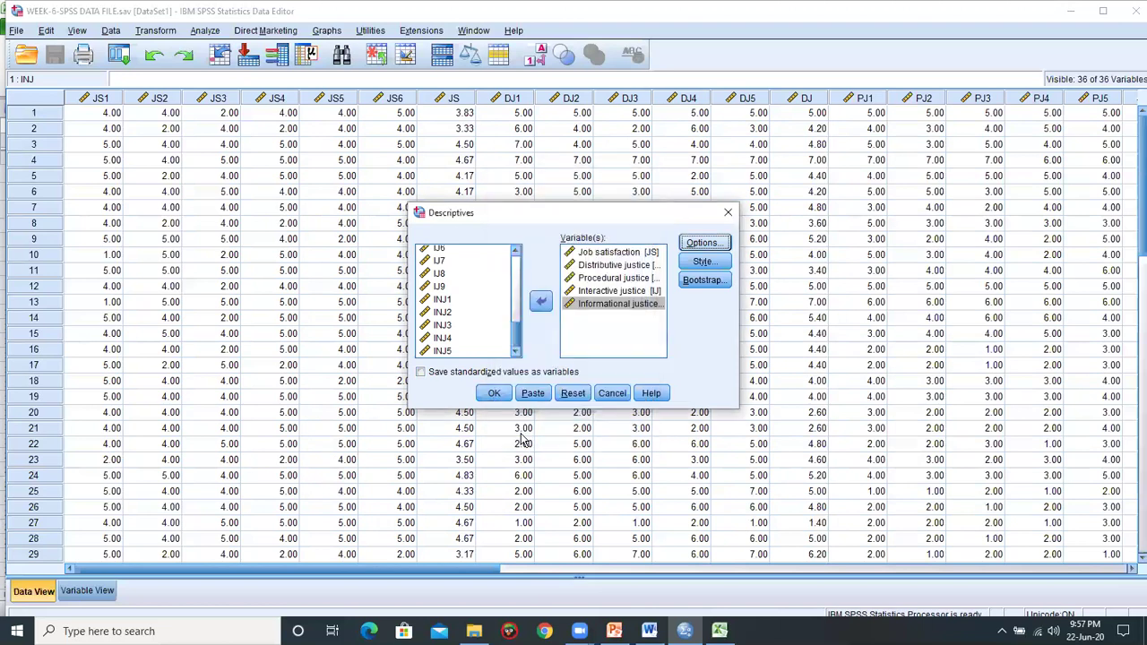
{"action": "left_click", "coordinate": [494, 394]}
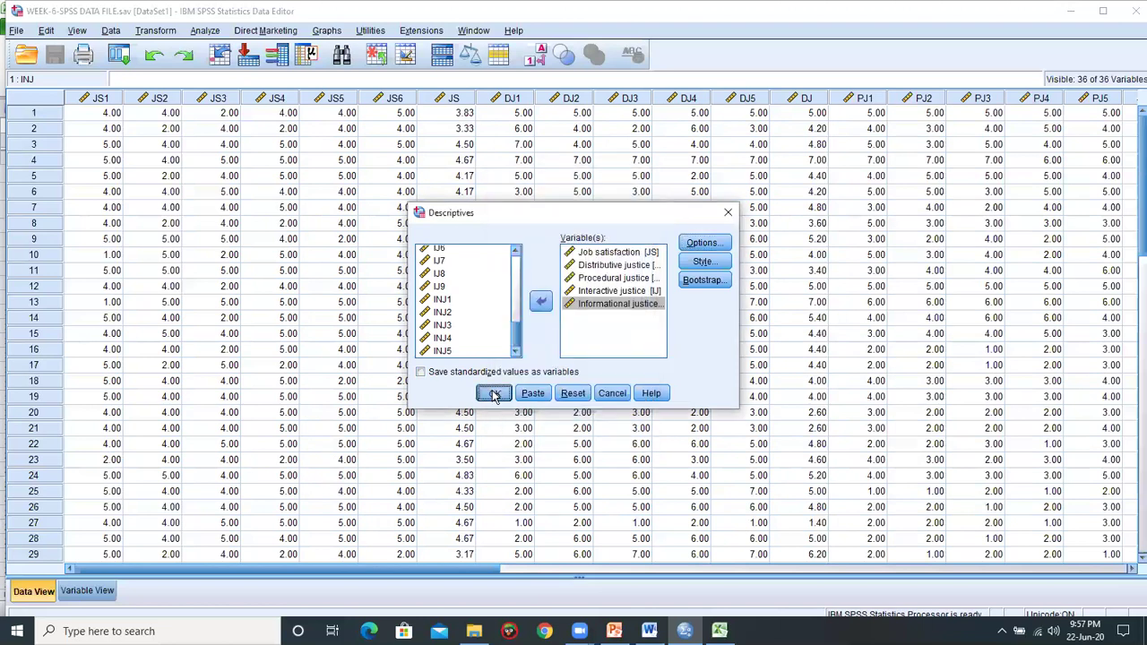
Copy the Descriptive Statistics table from the Viewer and paste it into the MY WORK document in Word
{"action": "left_click", "coordinate": [417, 299]}
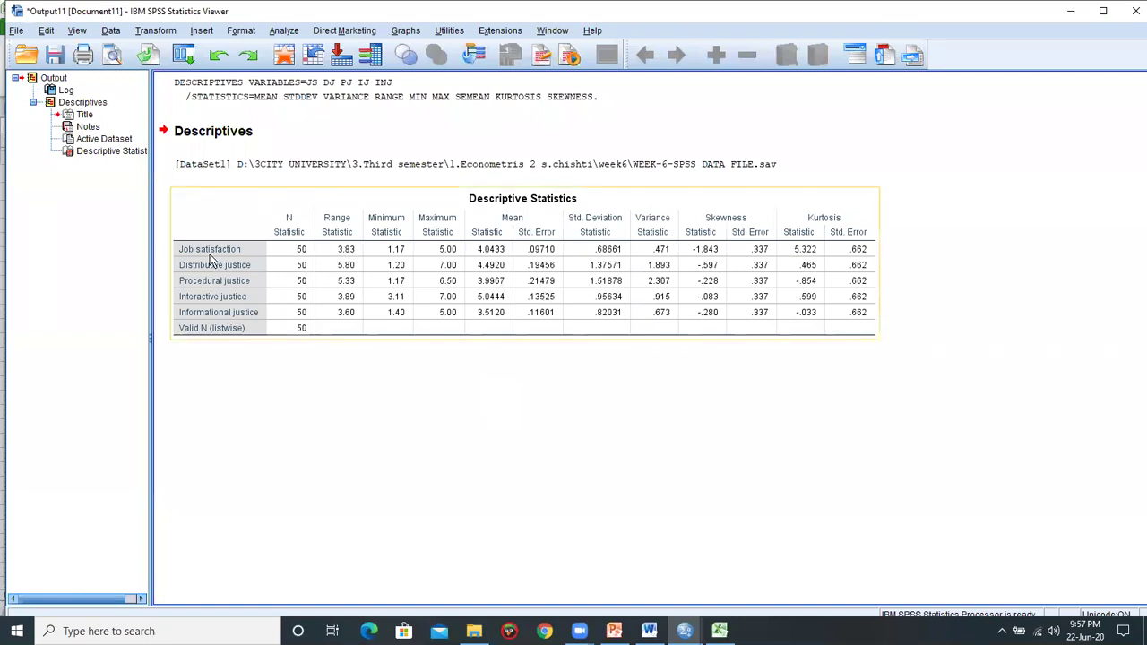
{"action": "left_click", "coordinate": [302, 254]}
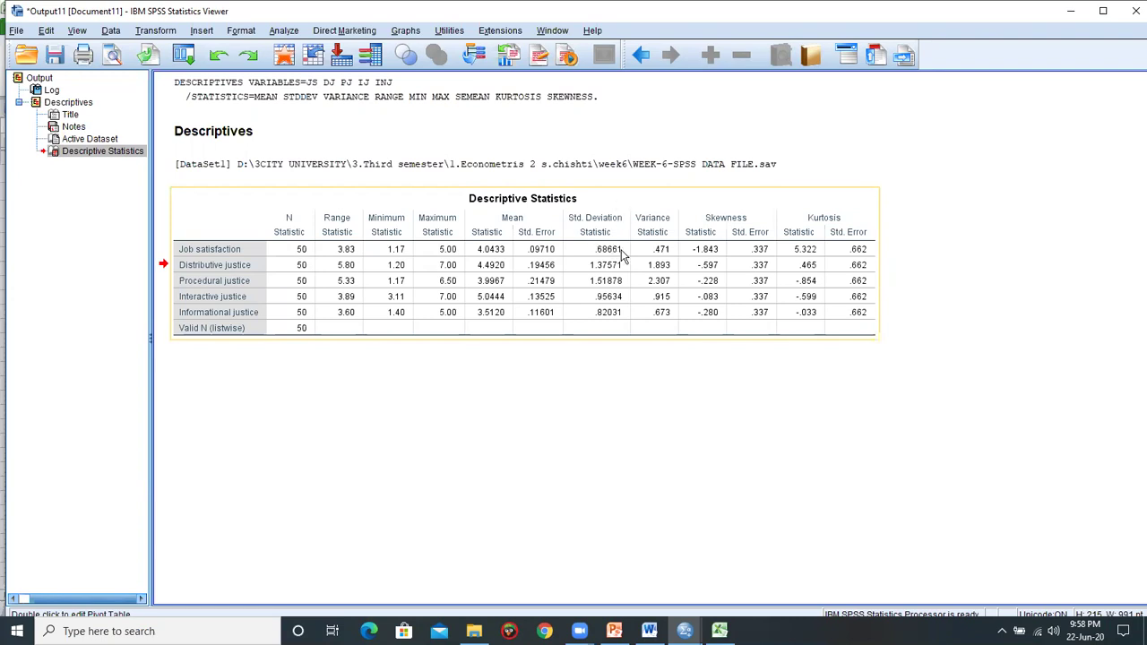
{"action": "left_click", "coordinate": [313, 245]}
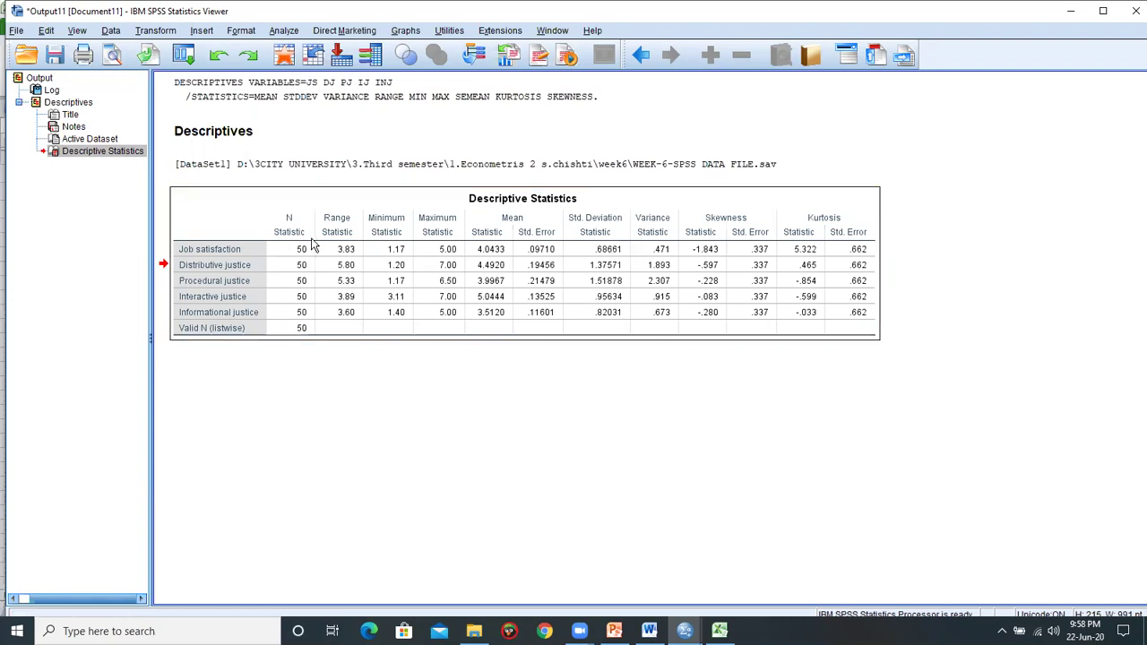
{"action": "left_click", "coordinate": [649, 631]}
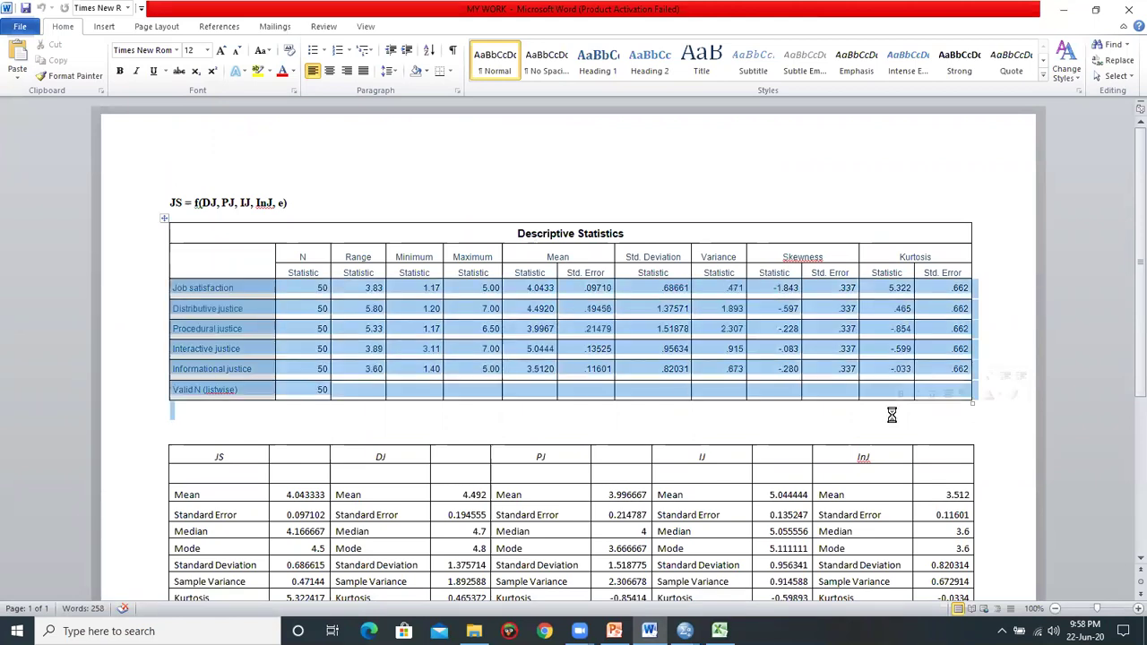
Deselect the pasted table in Word and switch to the WEEK 6 EXCEL DATA FILE workbook
{"action": "left_click_drag", "start_coordinate": [327, 290], "coordinate": [892, 414]}
{"action": "left_click", "coordinate": [702, 424]}
{"action": "mouse_move", "coordinate": [720, 631]}
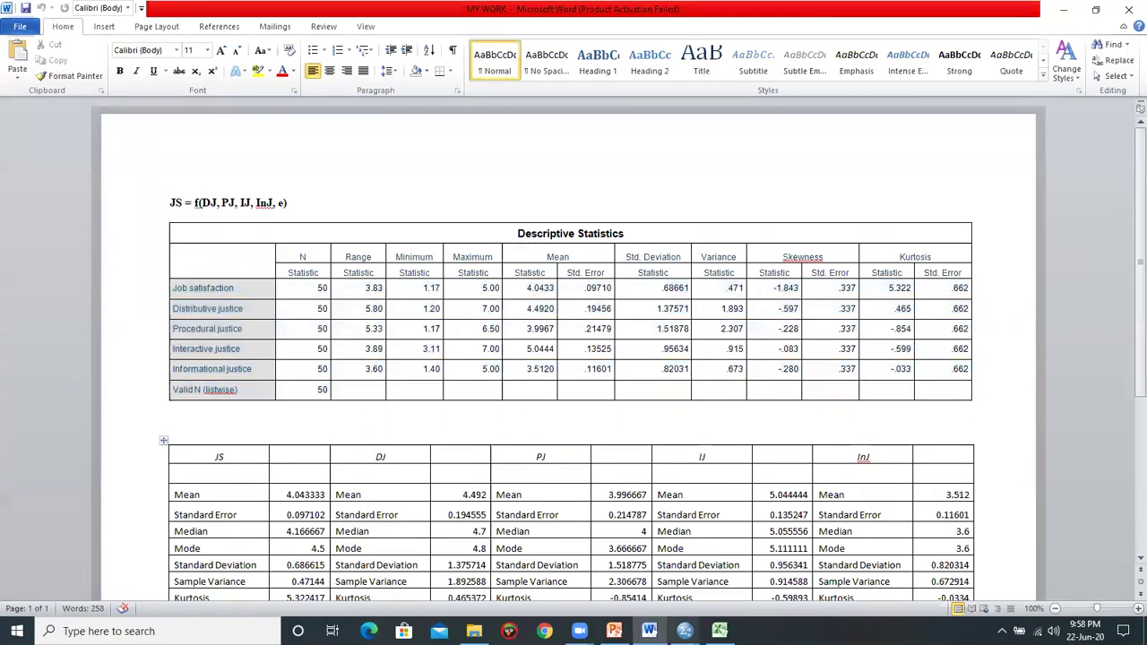
{"action": "left_click", "coordinate": [720, 631]}
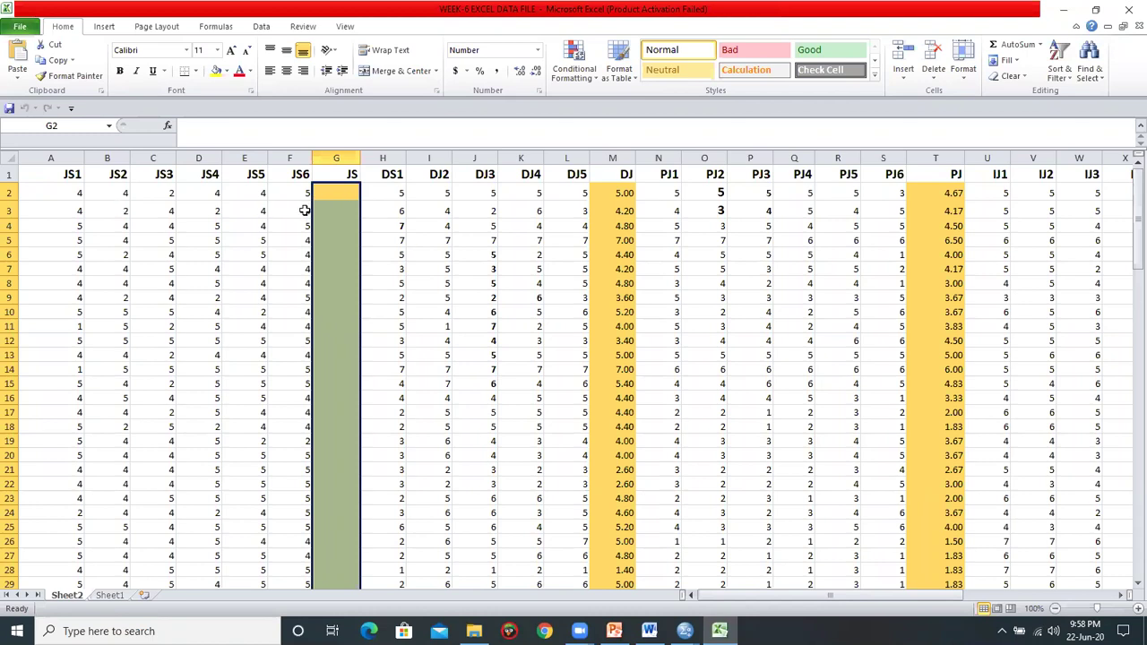
Enter =AVERAGE(A2:F2) in G2 and fill it down the JS column
{"action": "left_click", "coordinate": [331, 196]}
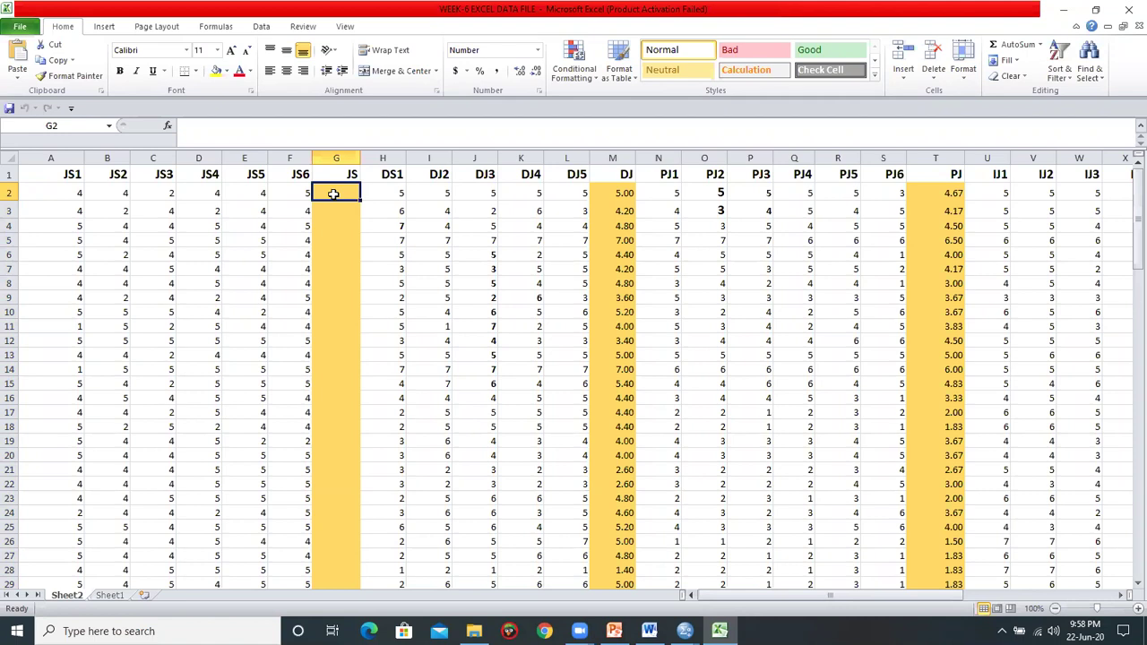
{"action": "type", "text": "="}
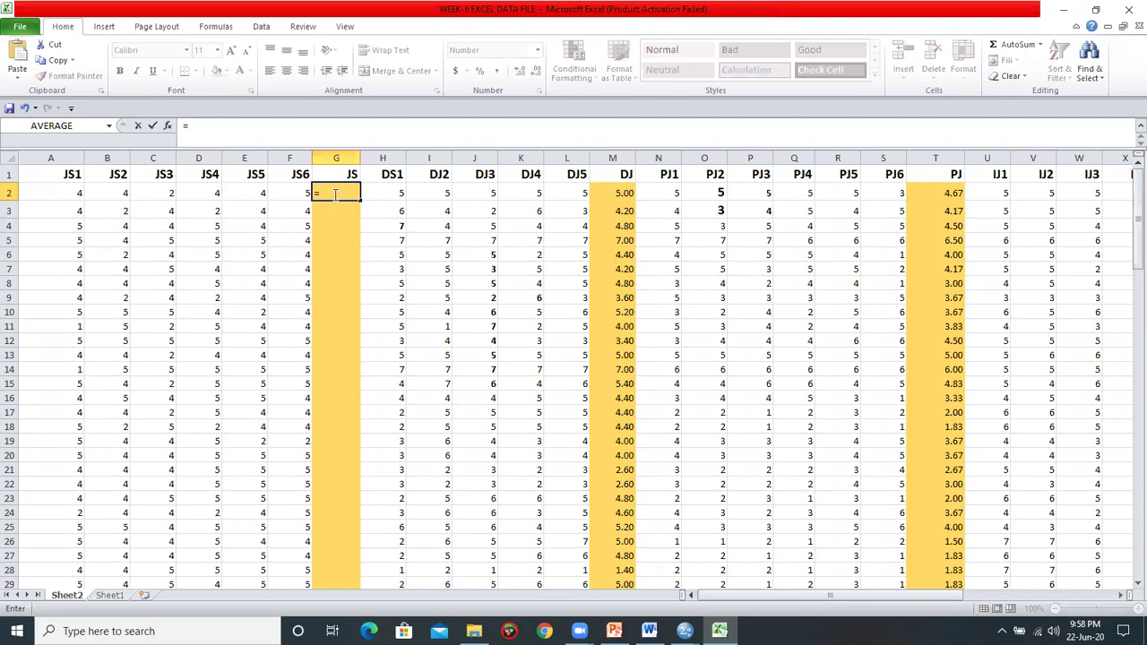
{"action": "type", "text": "AVERAGE"}
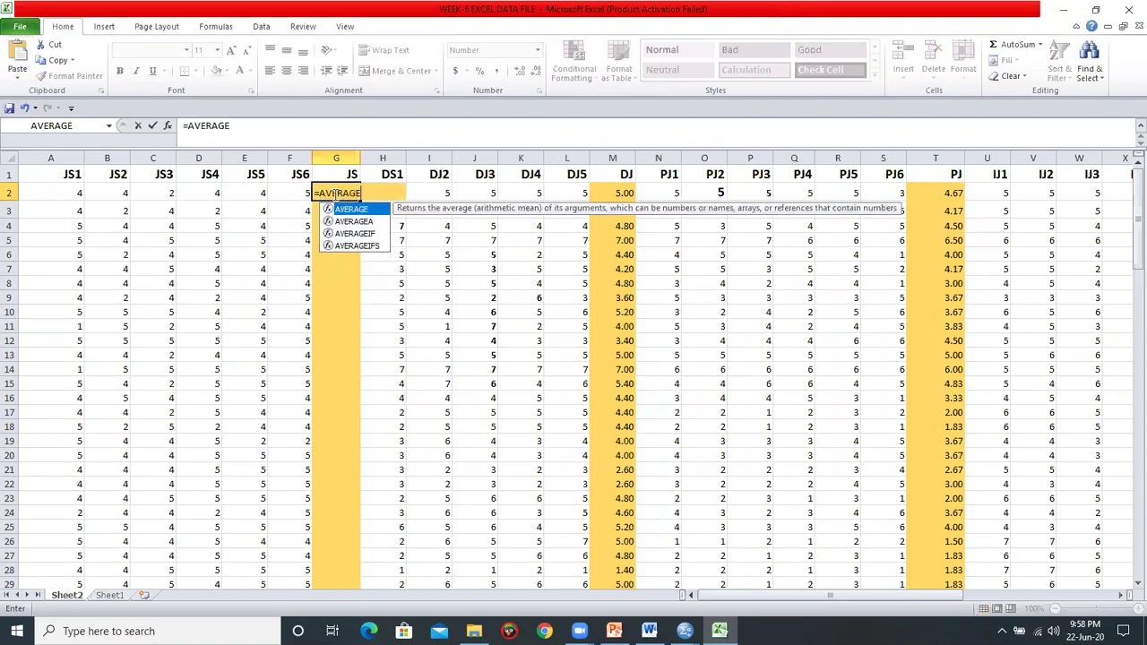
{"action": "type", "text": "("}
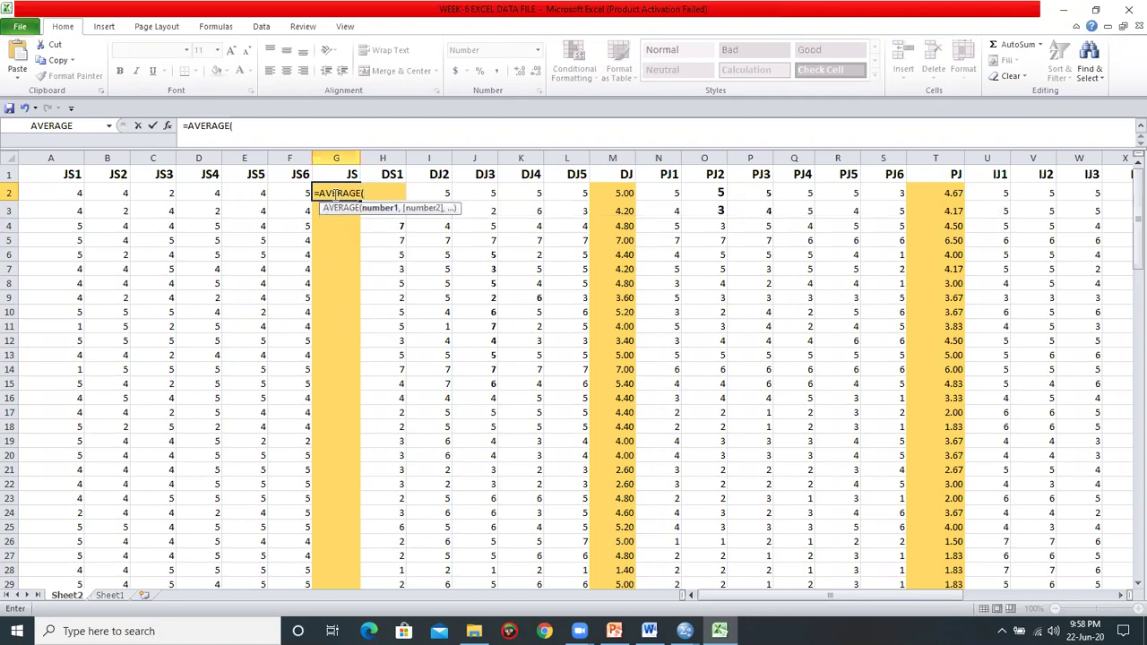
{"action": "left_click_drag", "start_coordinate": [79, 192], "coordinate": [287, 194]}
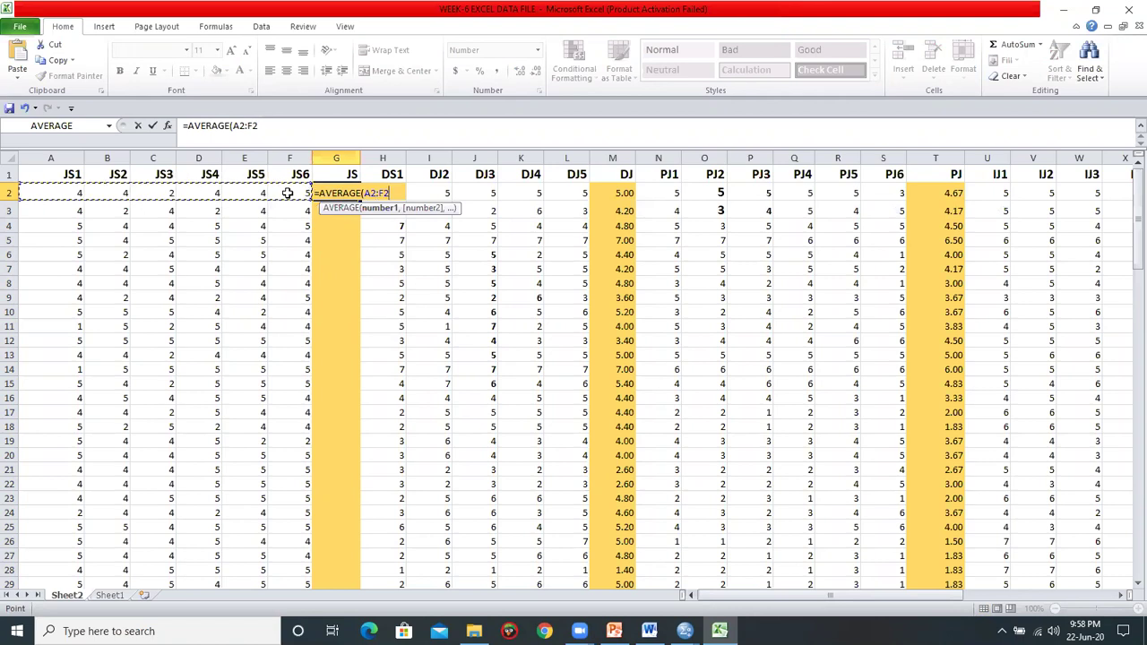
{"action": "type", "text": ")"}
{"action": "key", "text": "Return"}
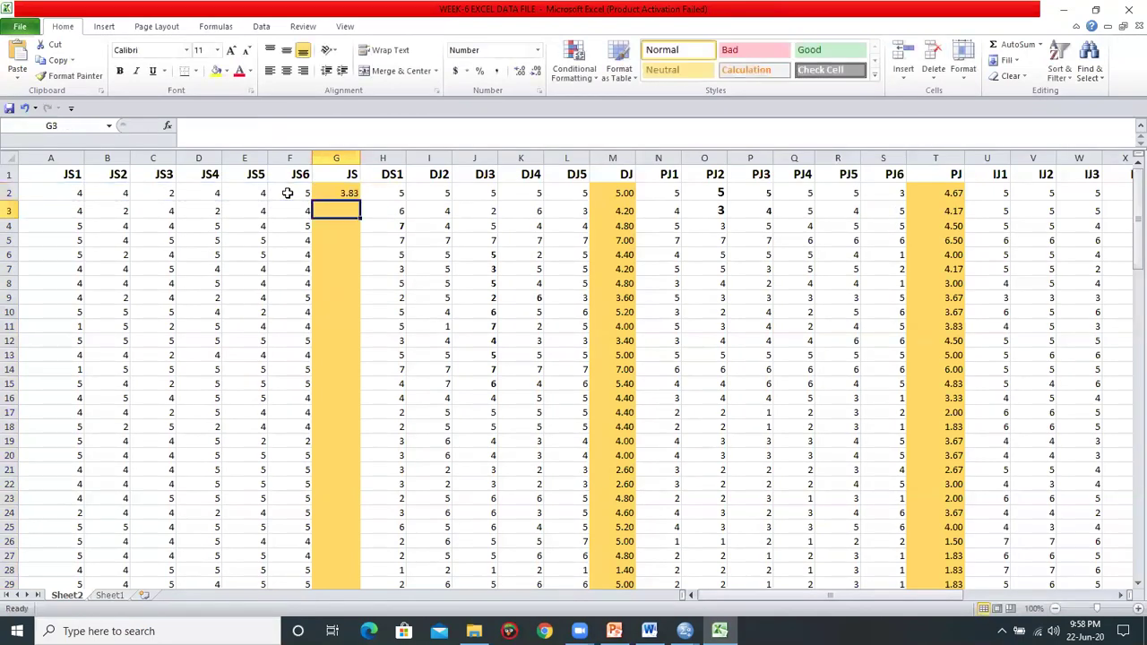
{"action": "left_click", "coordinate": [351, 193]}
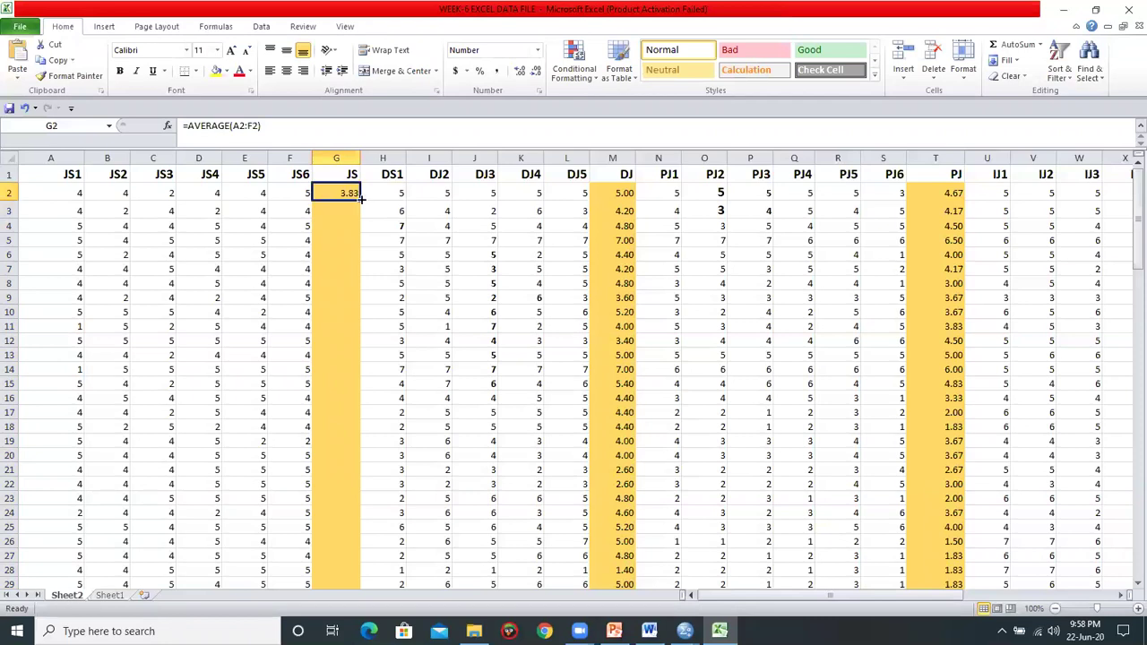
{"action": "double_click", "coordinate": [359, 202]}
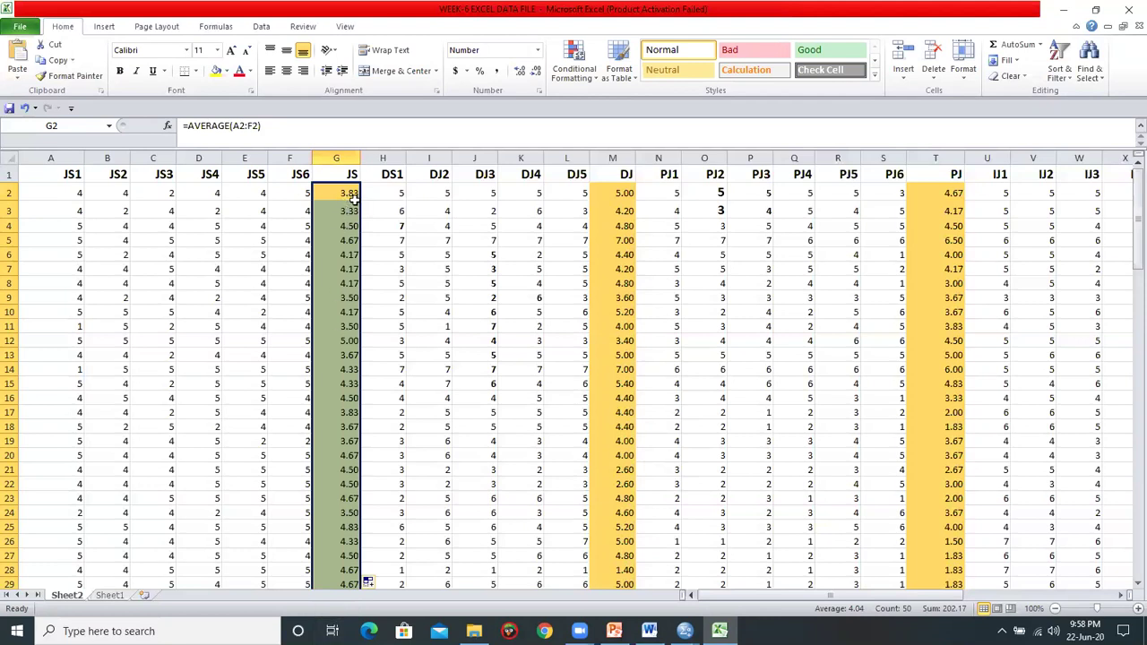
Keep two decimals in column G and save the workbook
{"action": "left_click", "coordinate": [535, 72]}
{"action": "left_click", "coordinate": [520, 71]}
{"action": "left_click", "coordinate": [10, 107]}
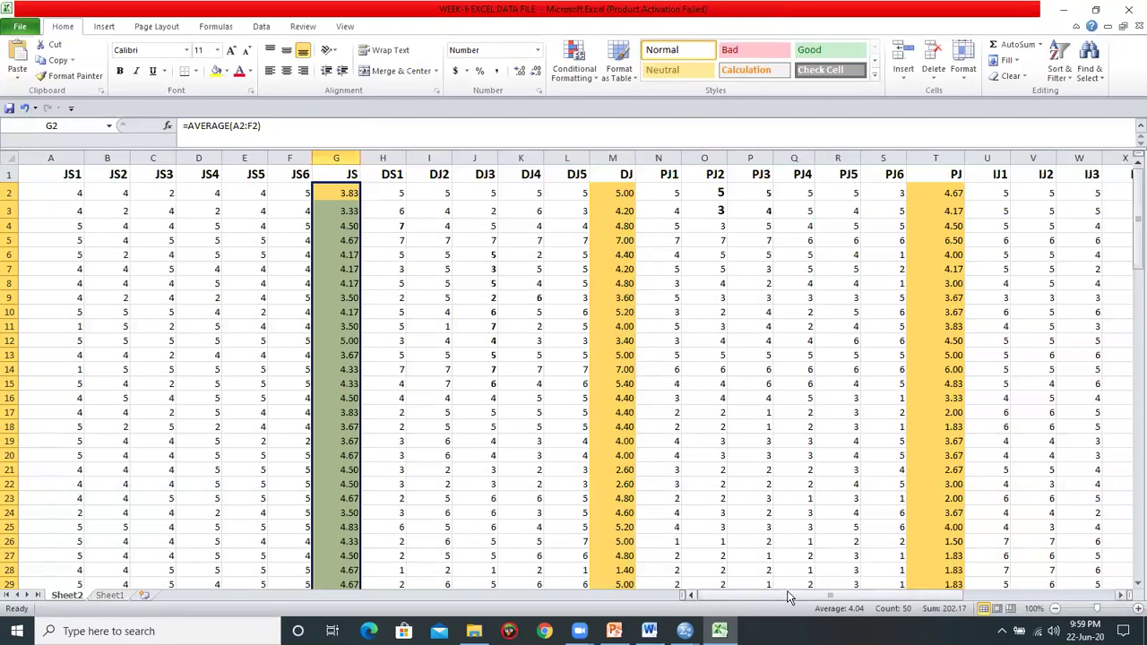
{"action": "left_click_drag", "start_coordinate": [907, 594], "coordinate": [970, 580]}
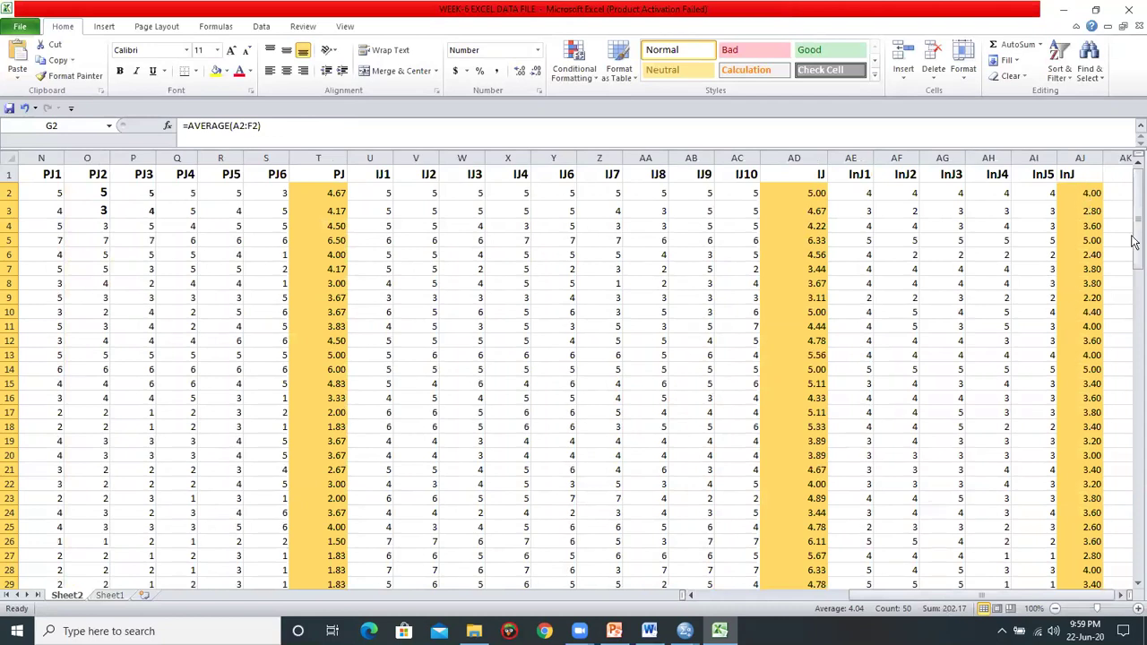
{"action": "mouse_move", "coordinate": [1133, 258]}
{"action": "left_mouse_down"}
{"action": "mouse_move", "coordinate": [1134, 385]}
{"action": "mouse_move", "coordinate": [1134, 188]}
{"action": "left_mouse_up"}
{"action": "left_click_drag", "start_coordinate": [926, 599], "coordinate": [757, 599]}
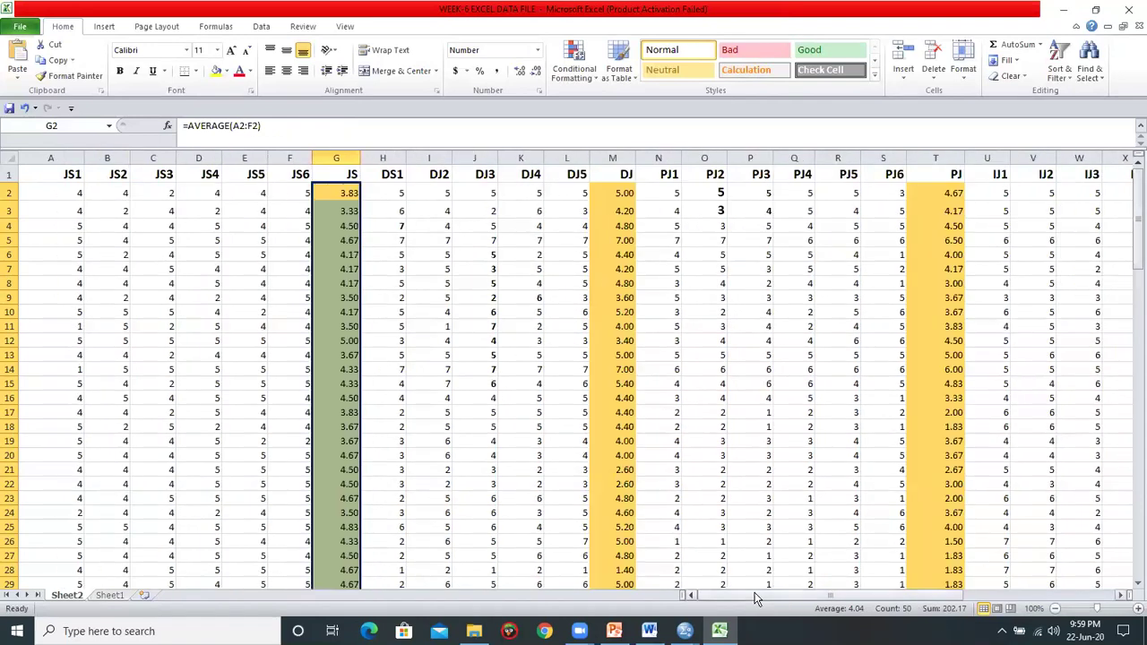
Copy the 51 JS composite values from column G
{"action": "left_click_drag", "start_coordinate": [338, 174], "coordinate": [352, 573]}
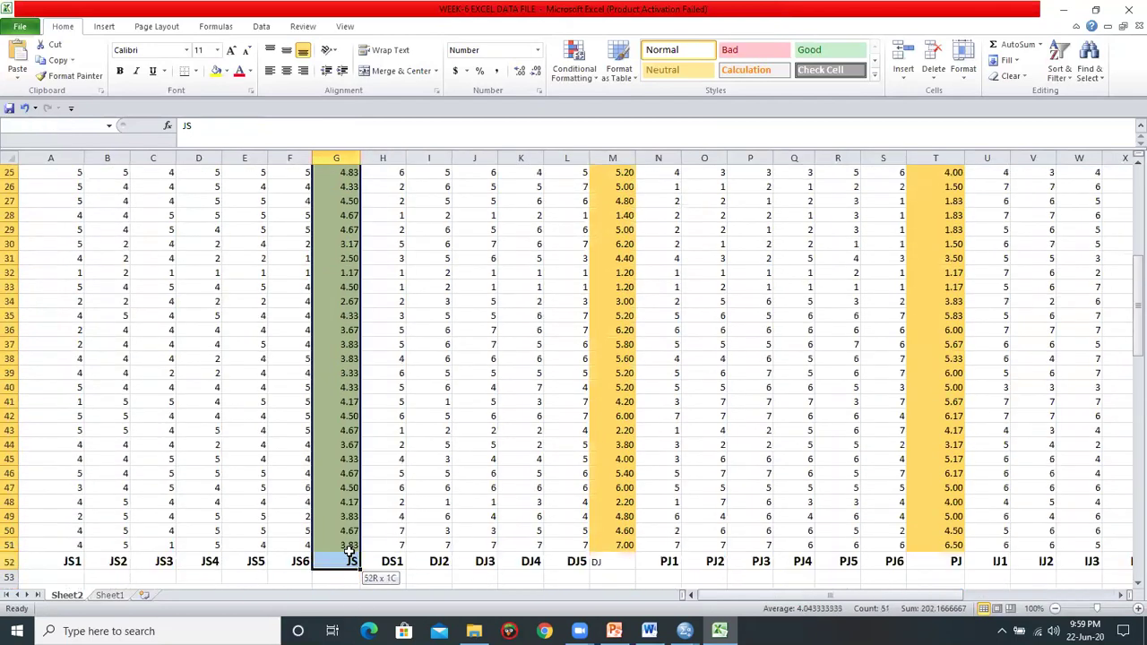
{"action": "left_click_drag", "start_coordinate": [351, 574], "coordinate": [351, 550]}
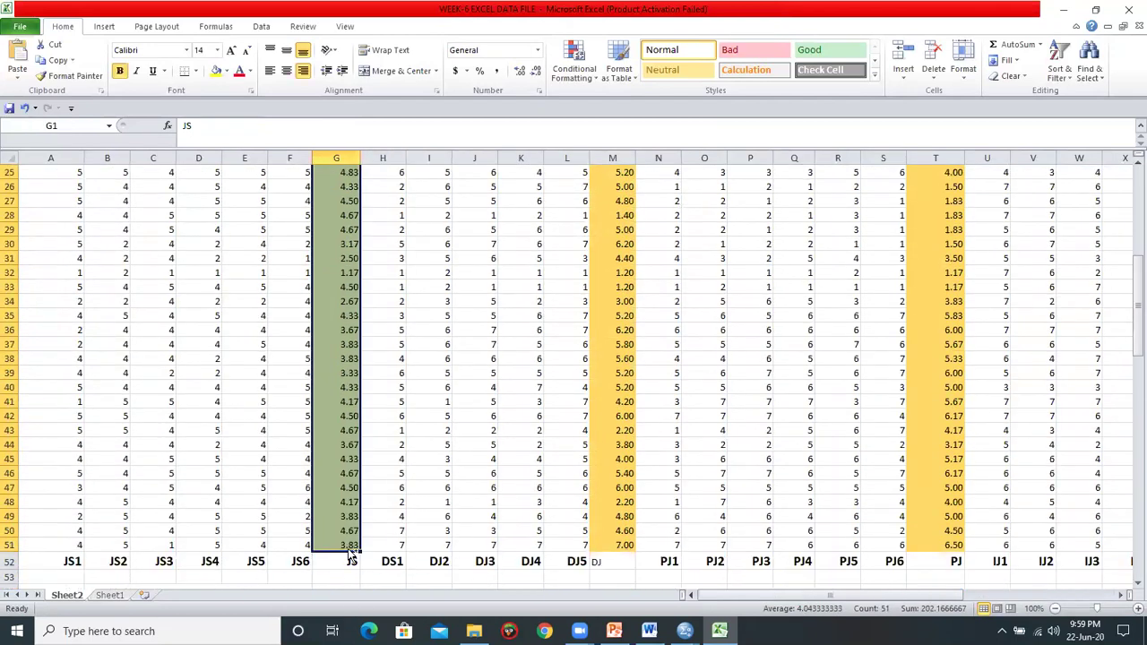
{"action": "key", "text": "ctrl+c"}
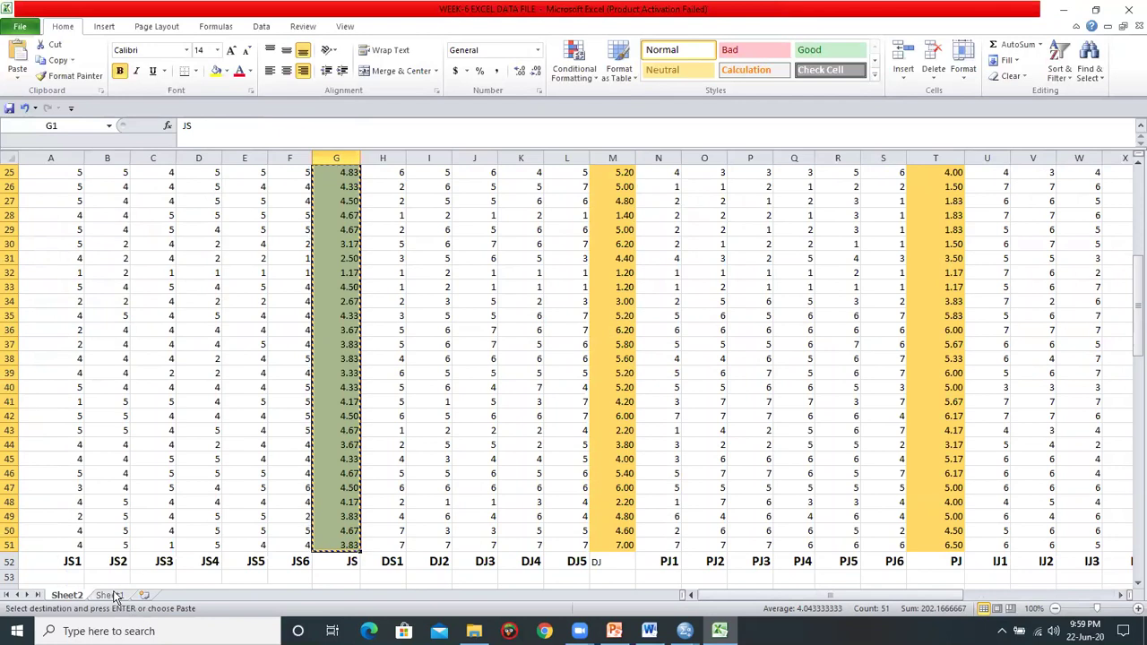
Show Sheet1's JS, DJ, PJ, IJ and InJ composite columns with no cells selected
{"action": "left_click", "coordinate": [109, 595]}
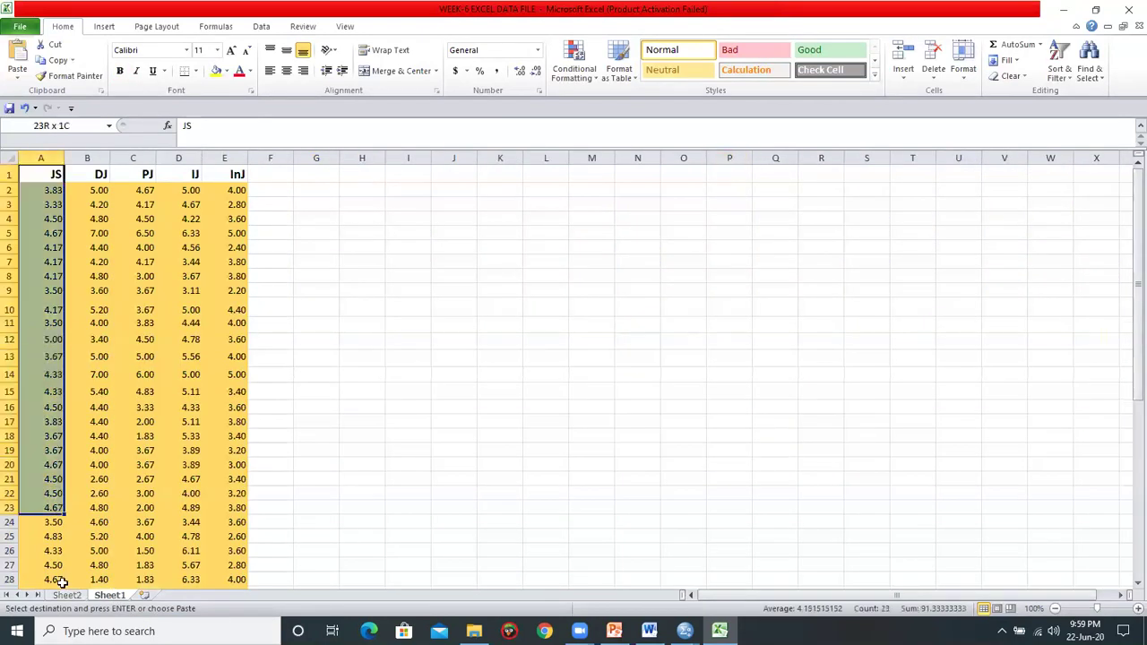
{"action": "left_click_drag", "start_coordinate": [49, 173], "coordinate": [40, 565]}
{"action": "left_click_drag", "start_coordinate": [724, 594], "coordinate": [702, 599]}
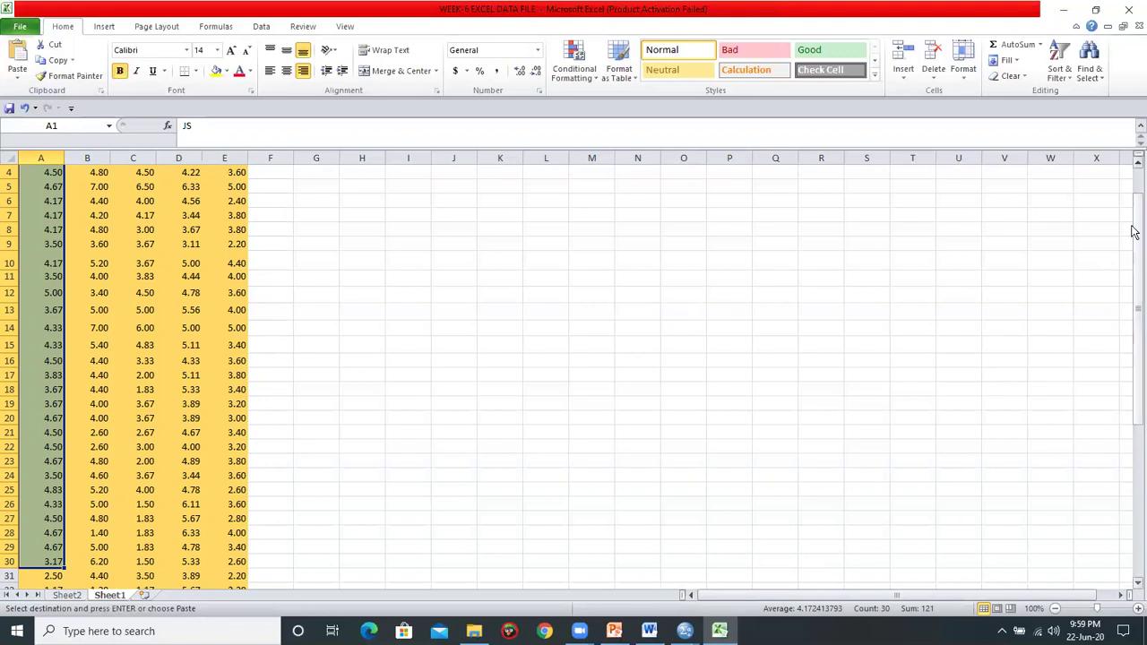
{"action": "scroll", "coordinate": [1133, 232], "scroll_direction": "up", "scroll_amount": 1}
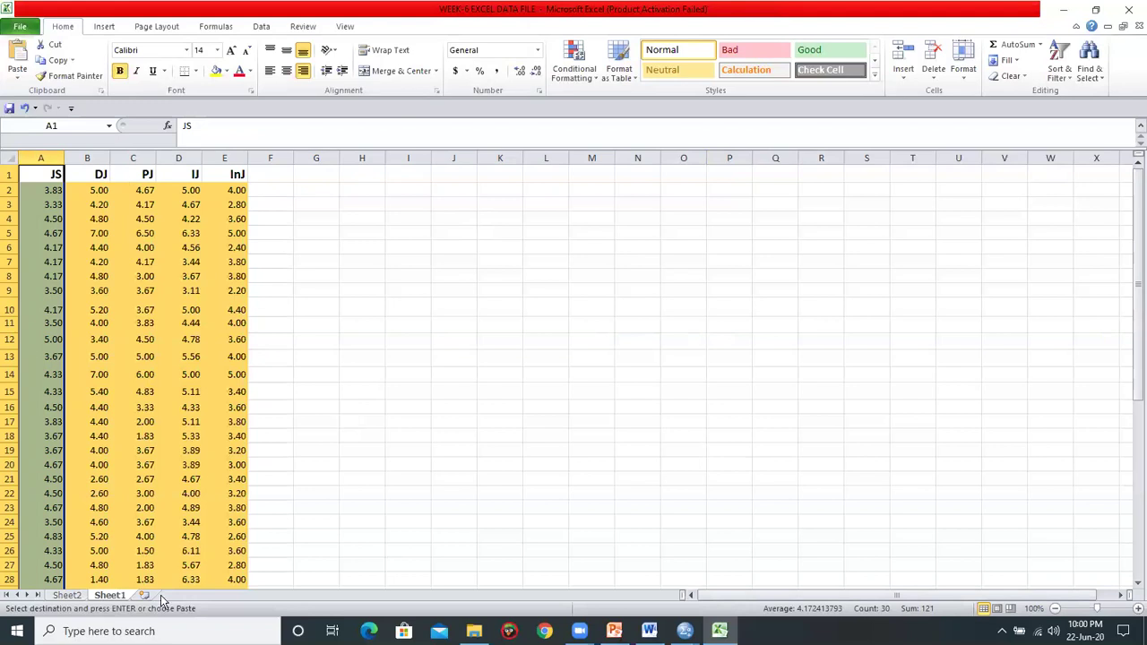
{"action": "left_click", "coordinate": [71, 596]}
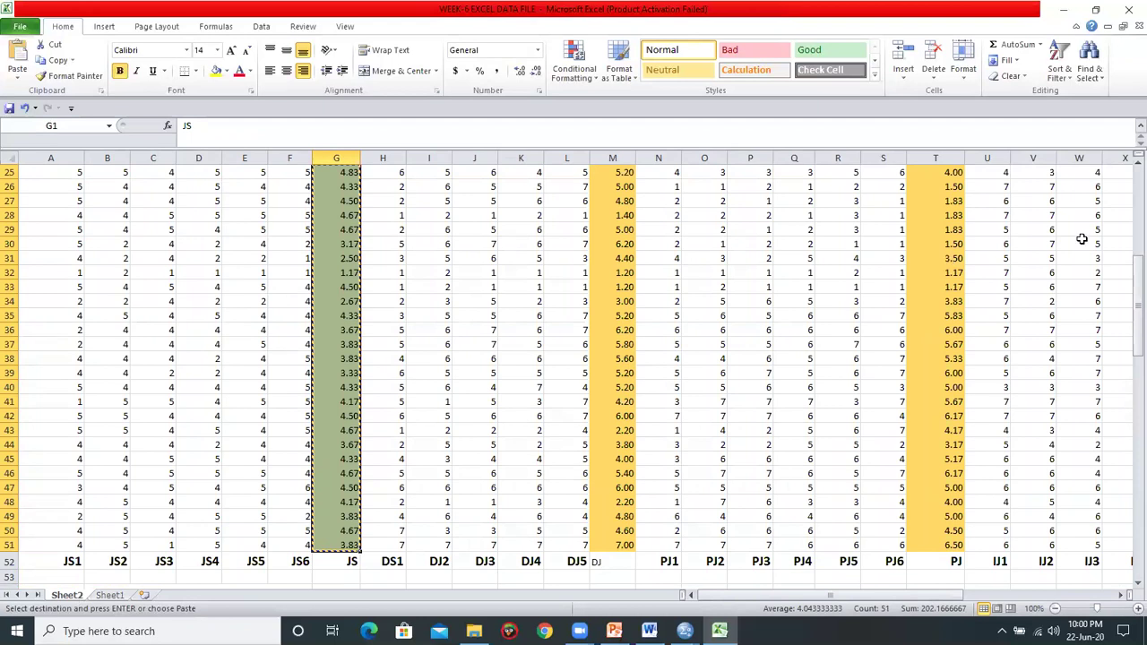
{"action": "left_click", "coordinate": [104, 596]}
{"action": "left_click", "coordinate": [371, 372]}
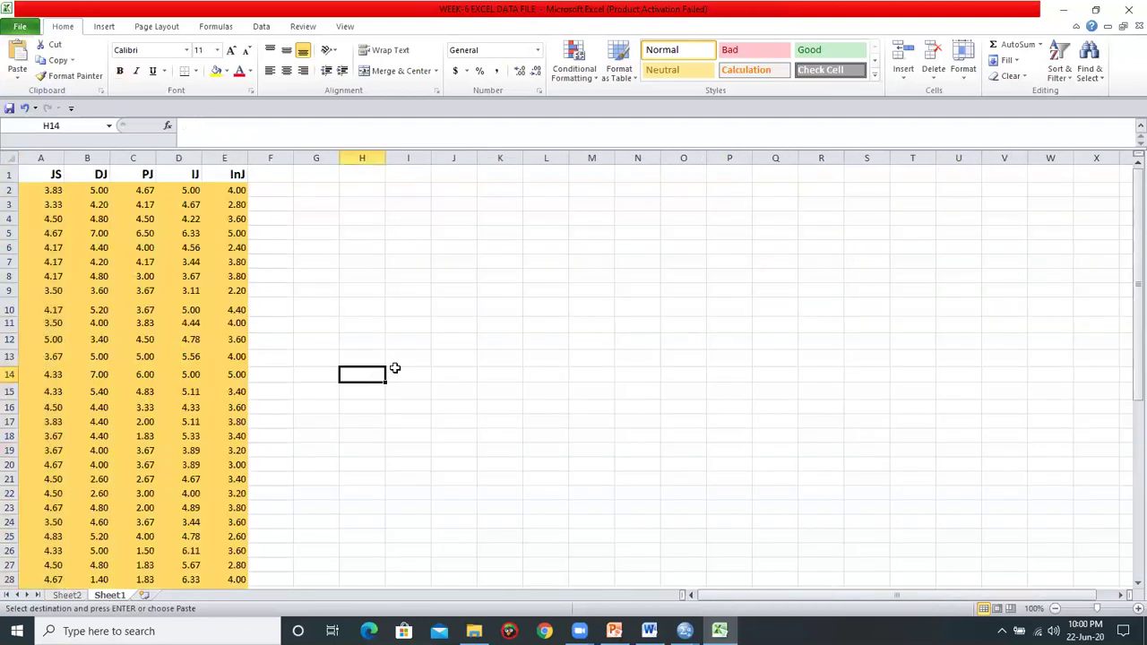
{"action": "left_click", "coordinate": [473, 362]}
{"action": "left_click", "coordinate": [422, 275]}
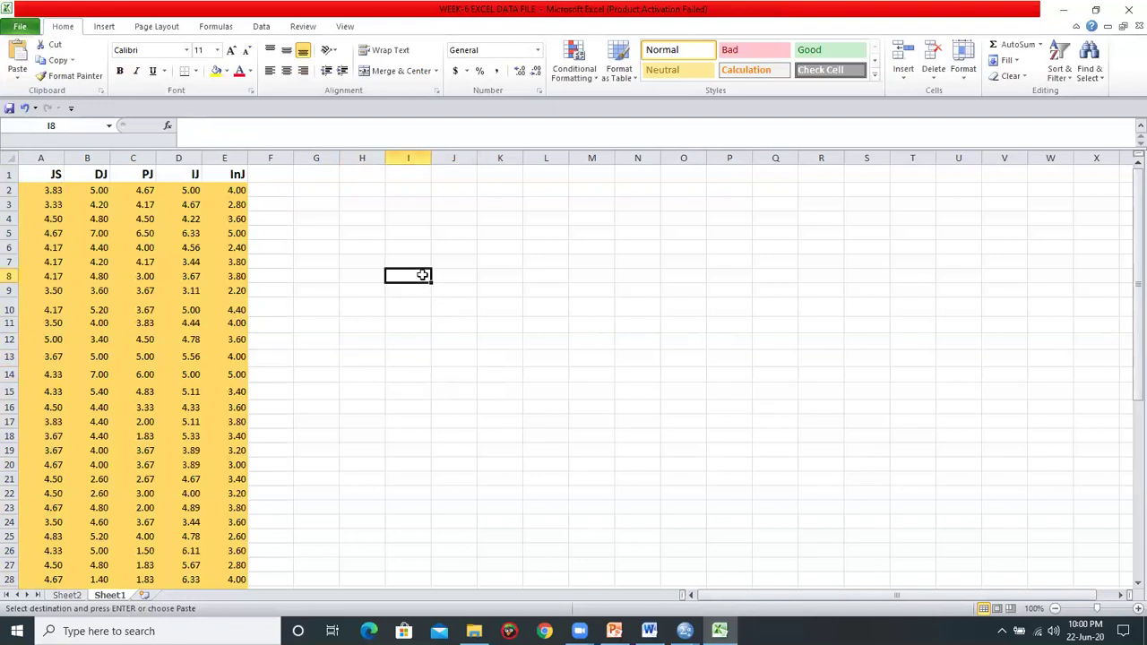
Start Descriptive Statistics with input range A1:E51 covering the five composite columns
{"action": "left_click", "coordinate": [261, 27]}
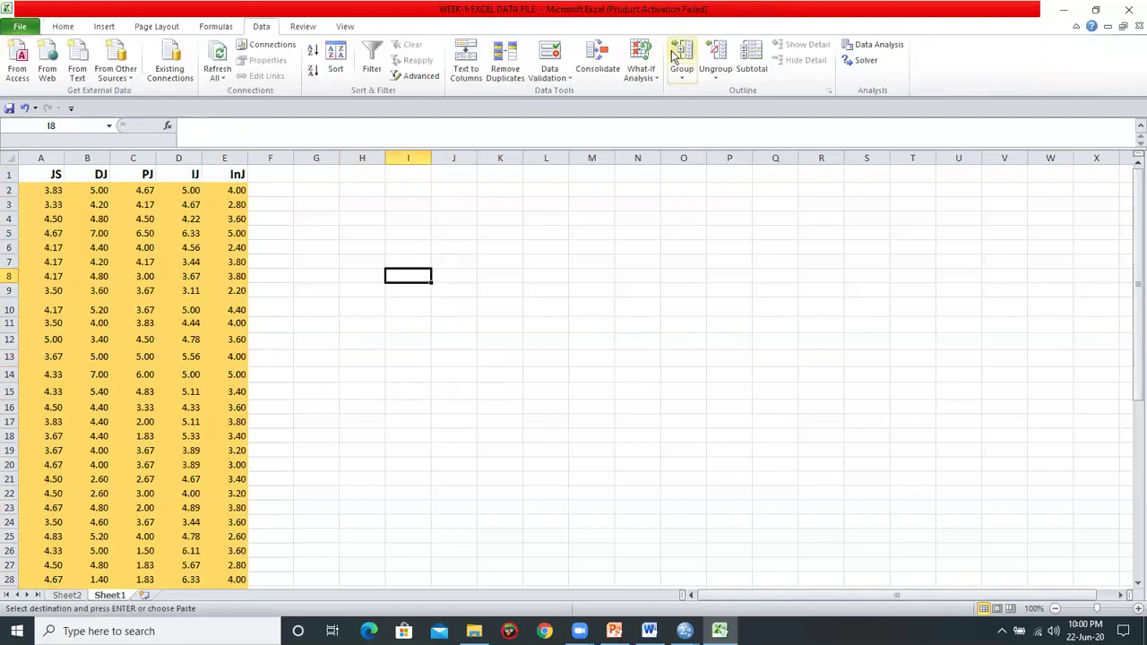
{"action": "left_click", "coordinate": [877, 46]}
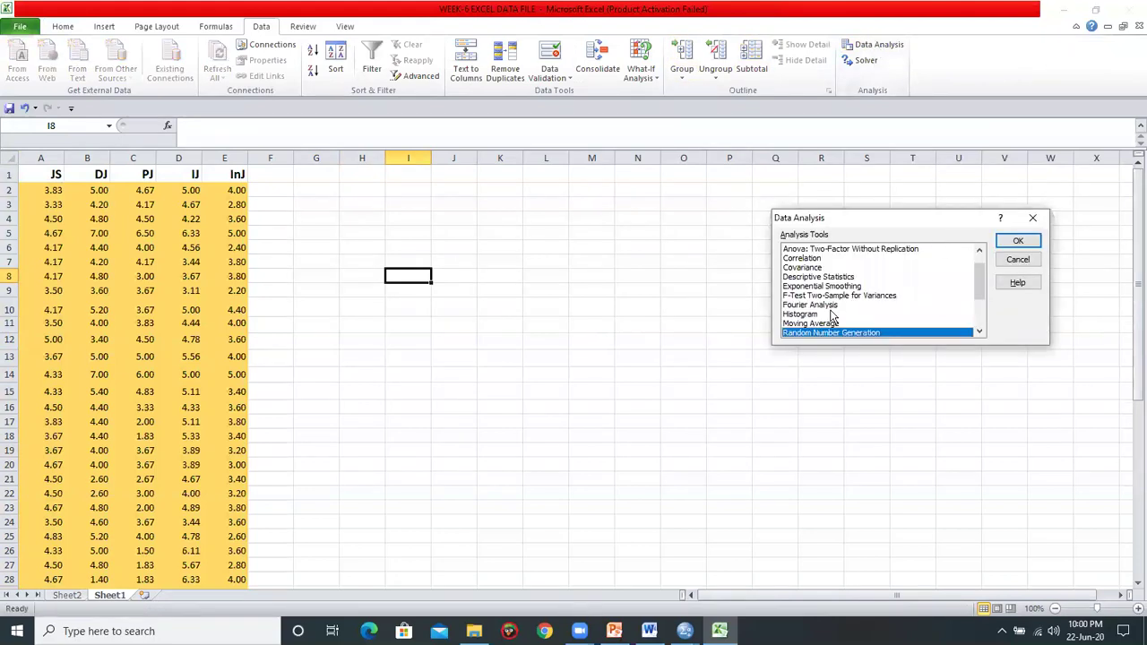
{"action": "double_click", "coordinate": [820, 276]}
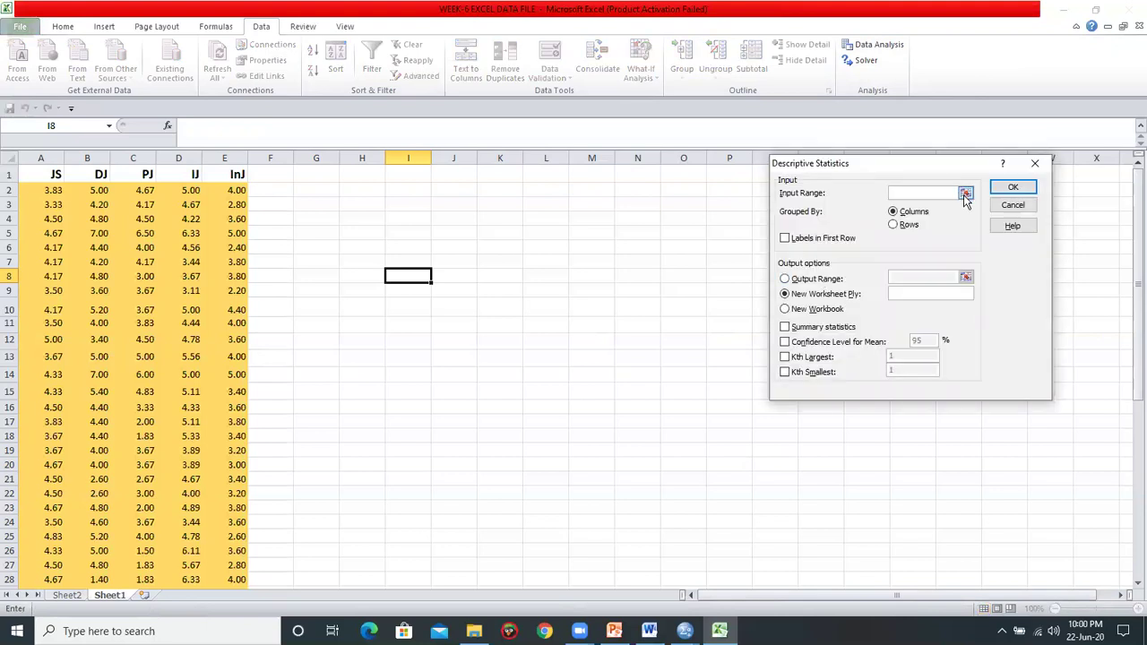
{"action": "left_click", "coordinate": [965, 194]}
{"action": "mouse_move", "coordinate": [45, 175]}
{"action": "left_mouse_down"}
{"action": "mouse_move", "coordinate": [207, 344]}
{"action": "mouse_move", "coordinate": [204, 584]}
{"action": "left_mouse_up"}
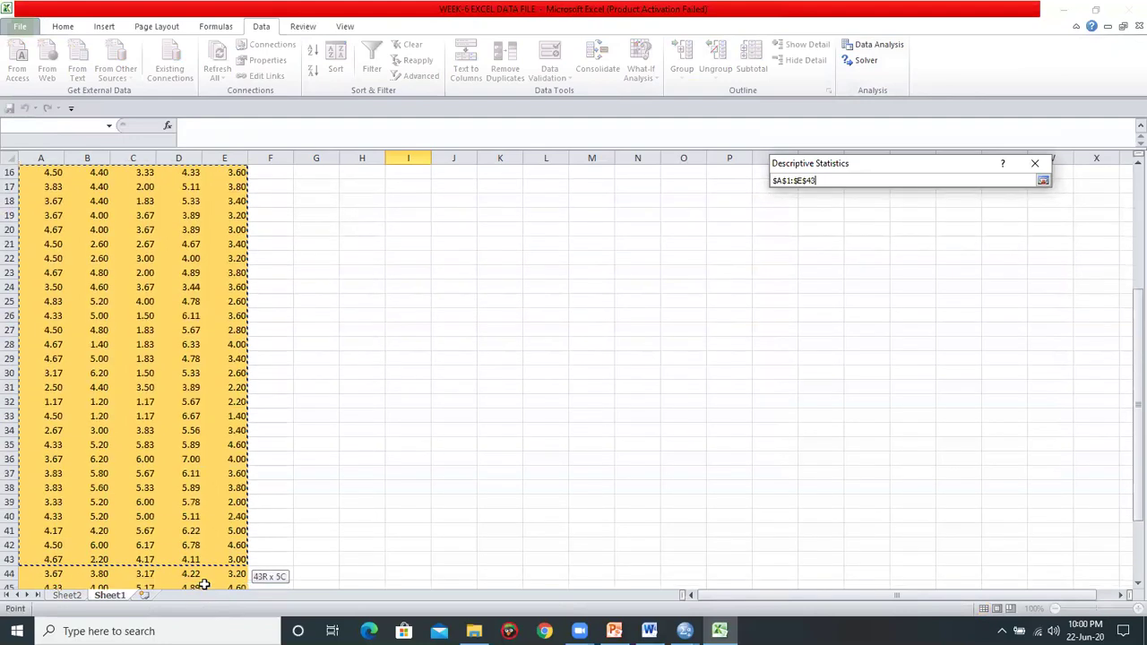
{"action": "left_click_drag", "start_coordinate": [204, 584], "coordinate": [218, 560]}
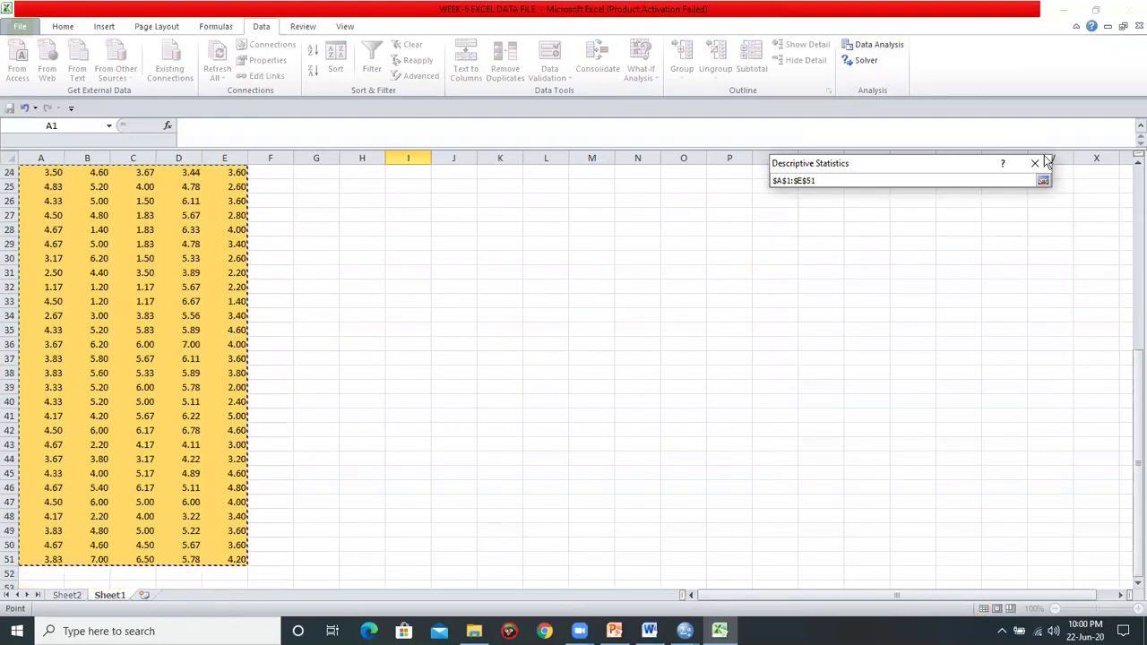
{"action": "left_click", "coordinate": [1042, 180]}
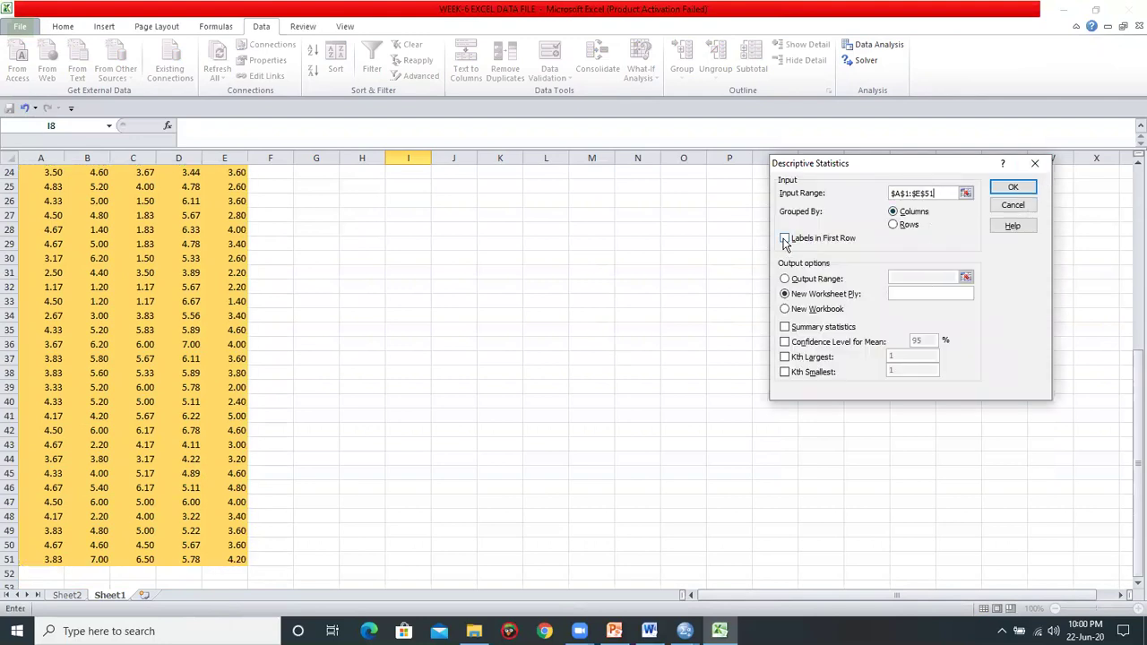
Use first-row labels, output at J5, and include summary statistics and the 95% confidence level
{"action": "left_click", "coordinate": [785, 240]}
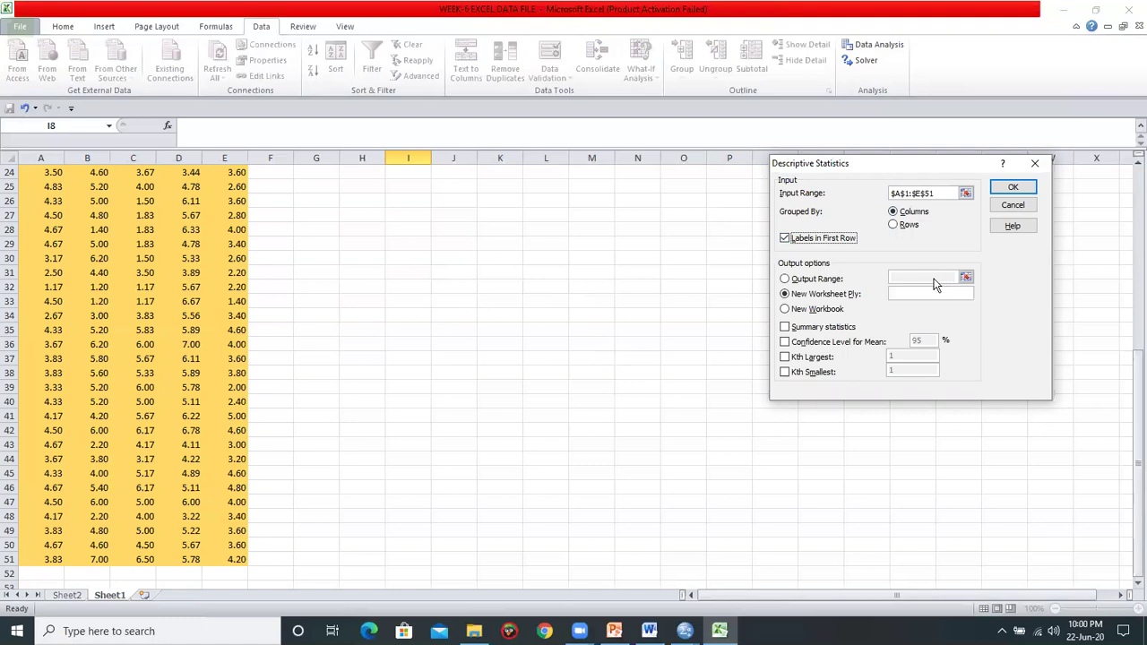
{"action": "left_click", "coordinate": [786, 279]}
{"action": "left_click", "coordinate": [909, 276]}
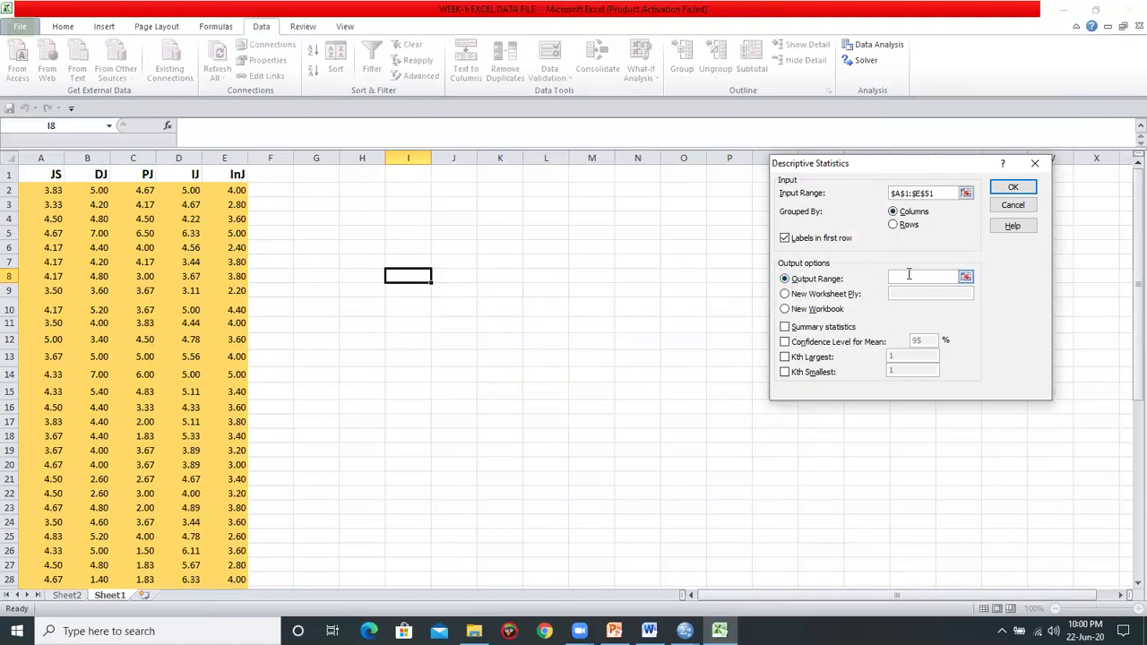
{"action": "left_click", "coordinate": [453, 236]}
{"action": "left_click", "coordinate": [786, 329]}
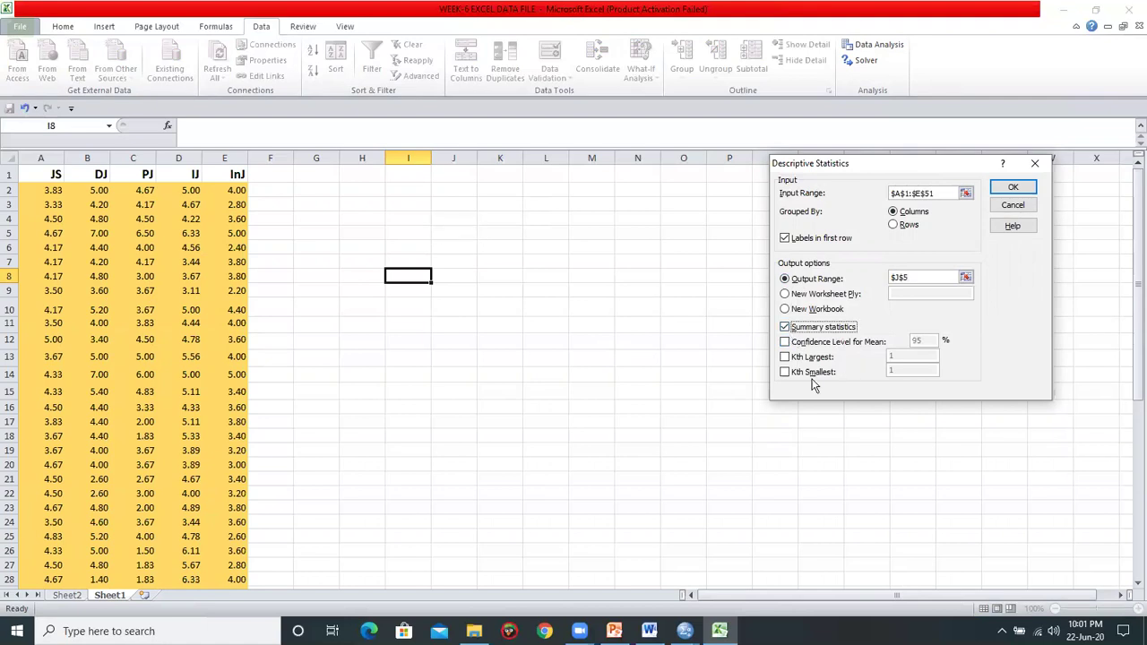
{"action": "left_click", "coordinate": [785, 342]}
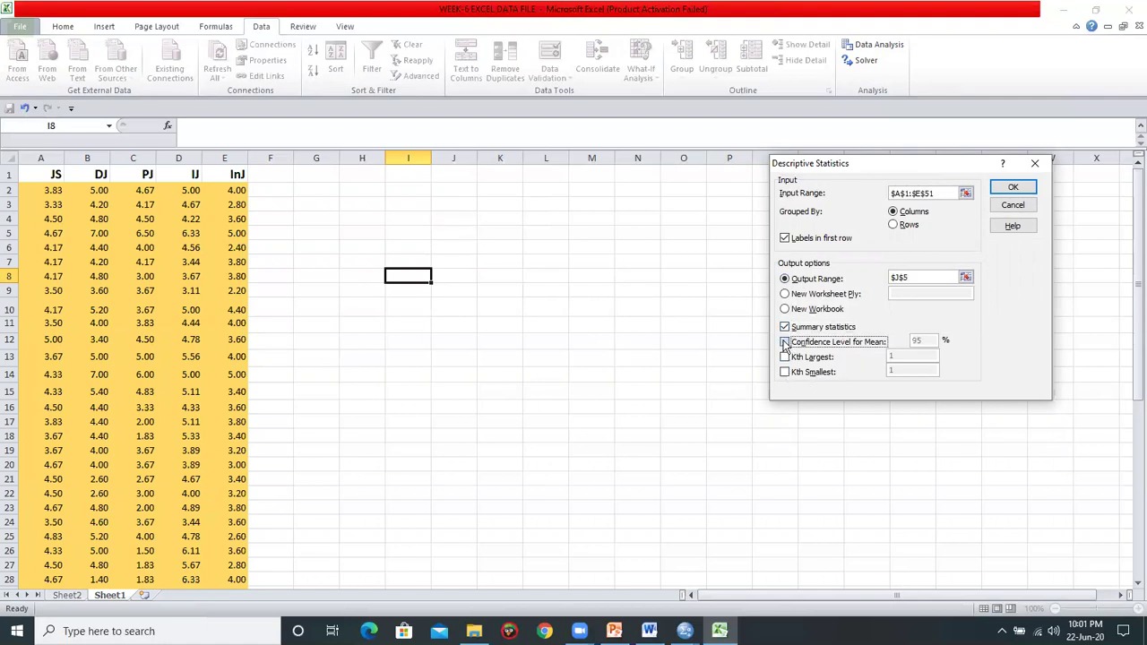
{"action": "left_click", "coordinate": [1013, 187]}
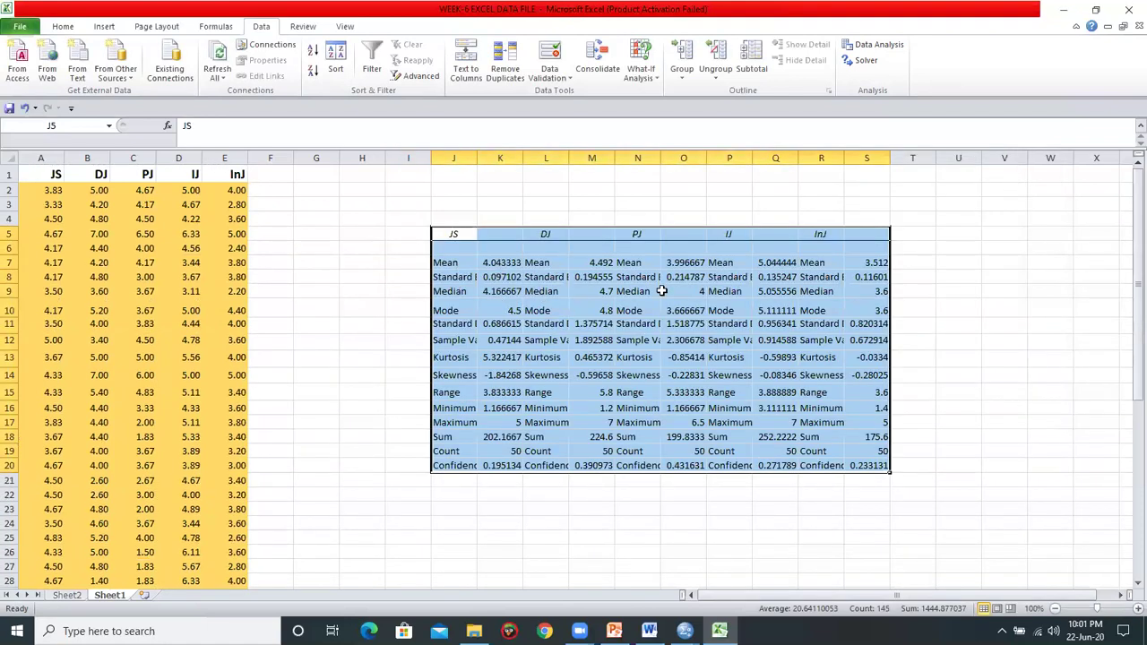
Widen column L so the DJ statistic labels show in full, then bring the Word report forward
{"action": "left_click", "coordinate": [459, 233]}
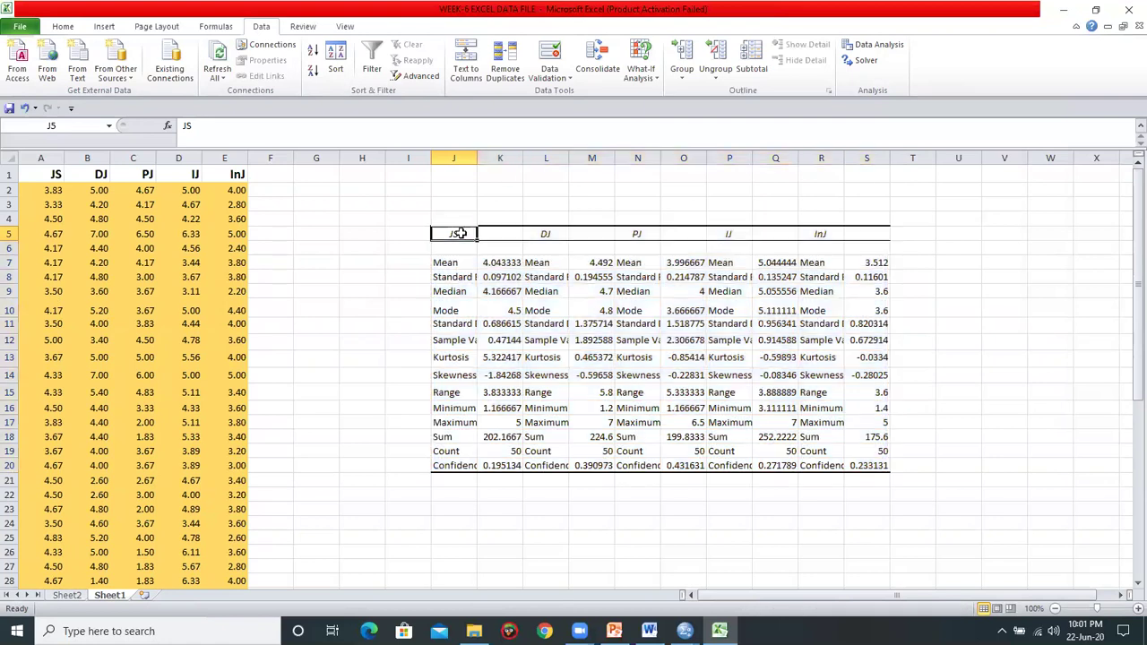
{"action": "left_click_drag", "start_coordinate": [459, 233], "coordinate": [496, 451]}
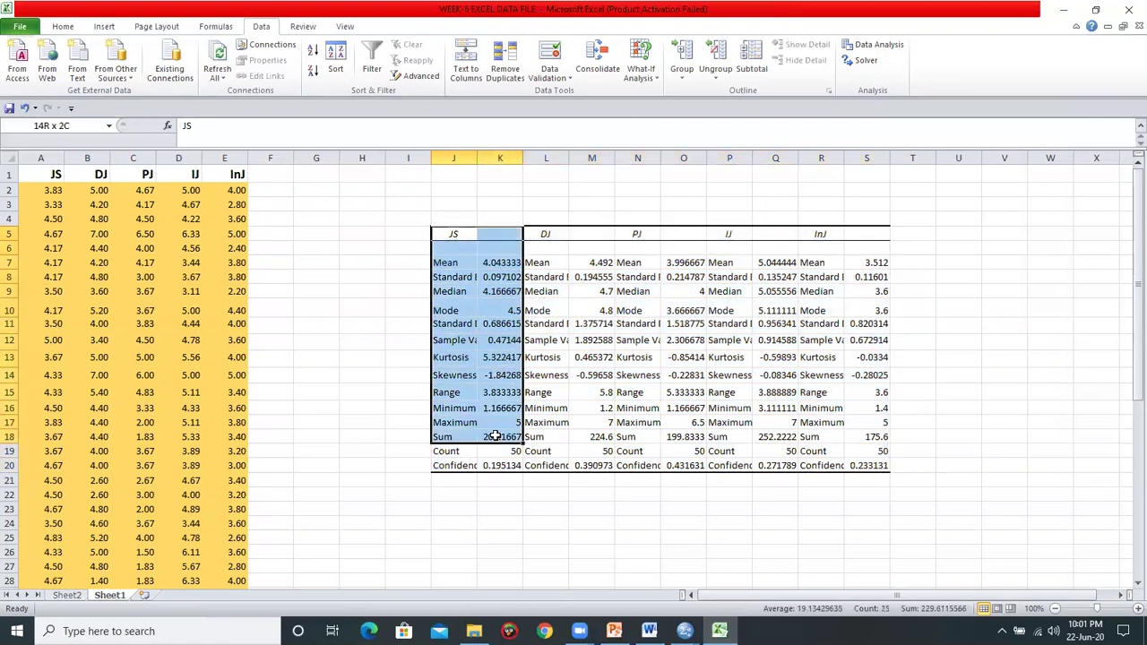
{"action": "left_click_drag", "start_coordinate": [553, 234], "coordinate": [589, 481]}
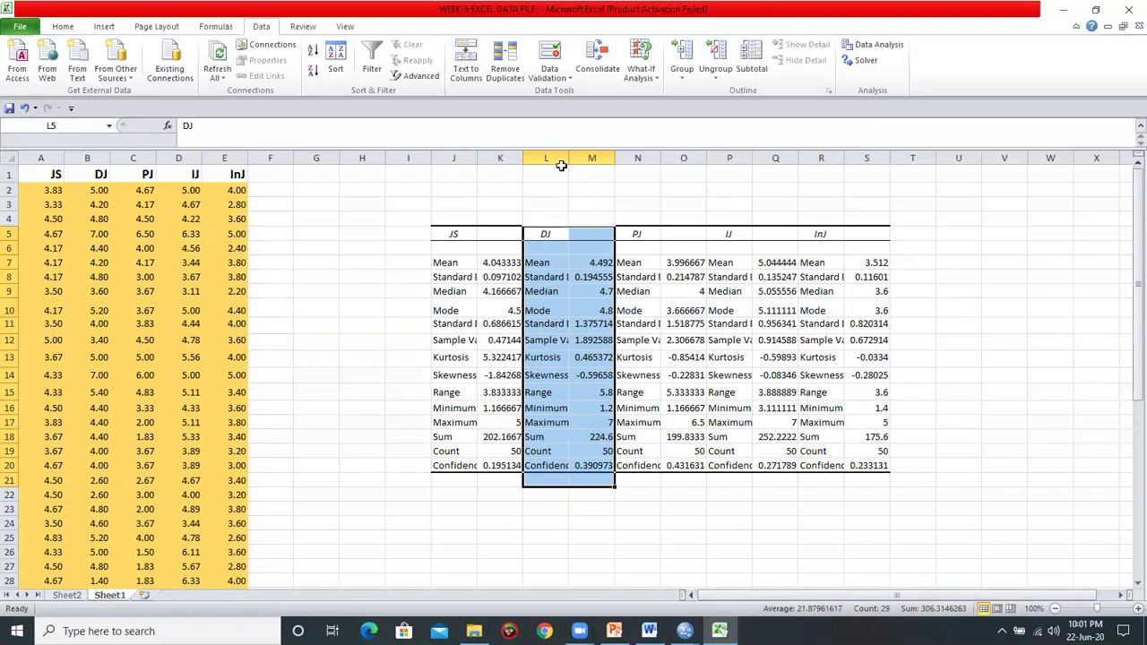
{"action": "left_click_drag", "start_coordinate": [568, 158], "coordinate": [591, 157]}
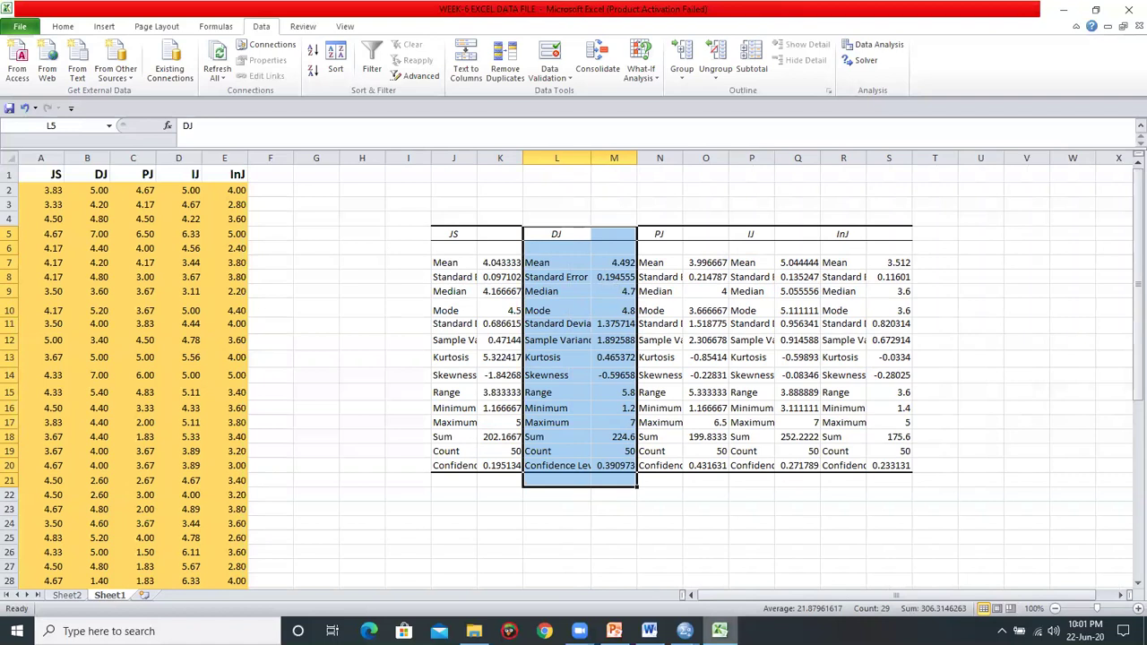
{"action": "left_click", "coordinate": [648, 631]}
{"action": "left_click", "coordinate": [690, 549]}
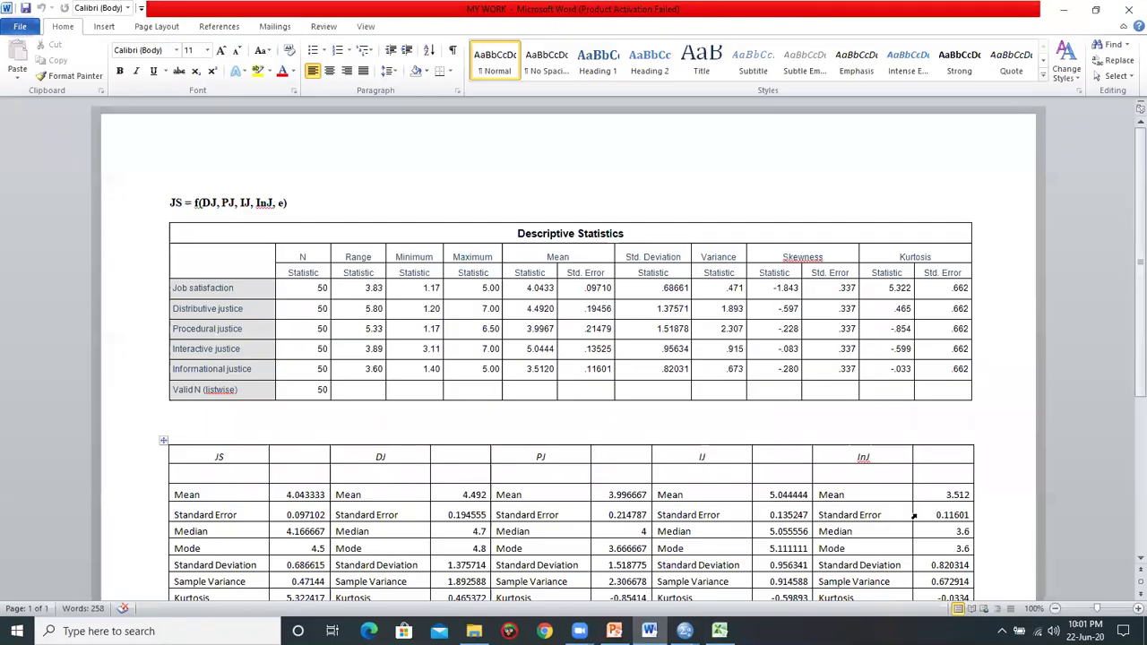
Compare the SPSS Job satisfaction mean 4.0433 with Excel's JS mean 4.043333, then return to Excel
{"action": "left_click_drag", "start_coordinate": [1134, 300], "coordinate": [1134, 382]}
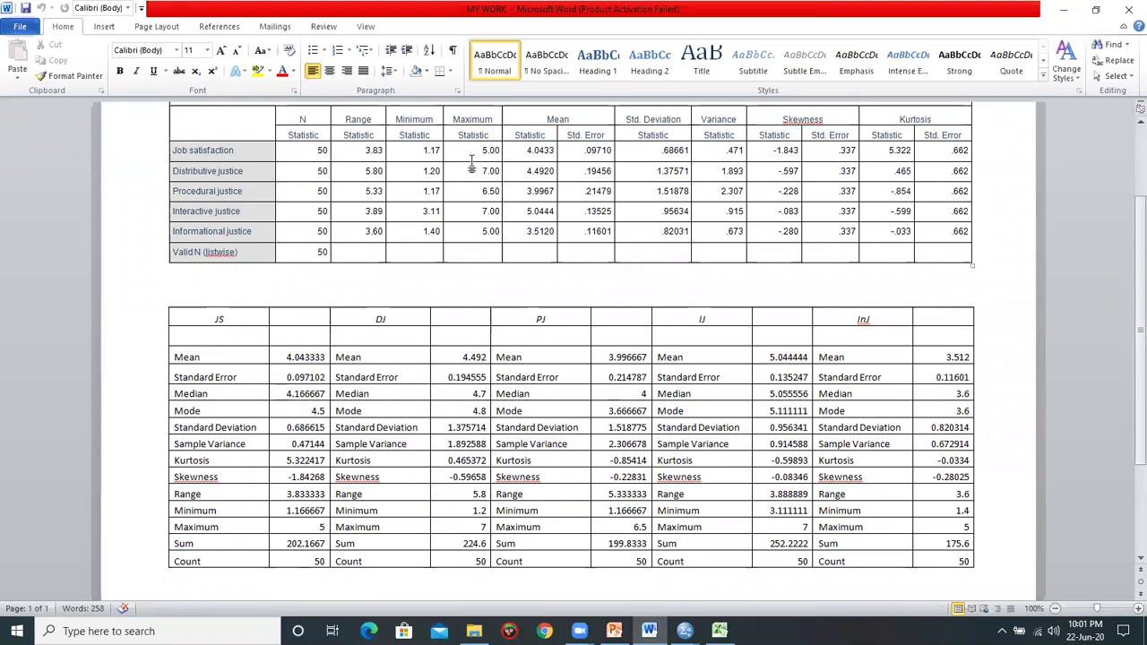
{"action": "left_click_drag", "start_coordinate": [528, 149], "coordinate": [553, 153]}
{"action": "mouse_move", "coordinate": [205, 363]}
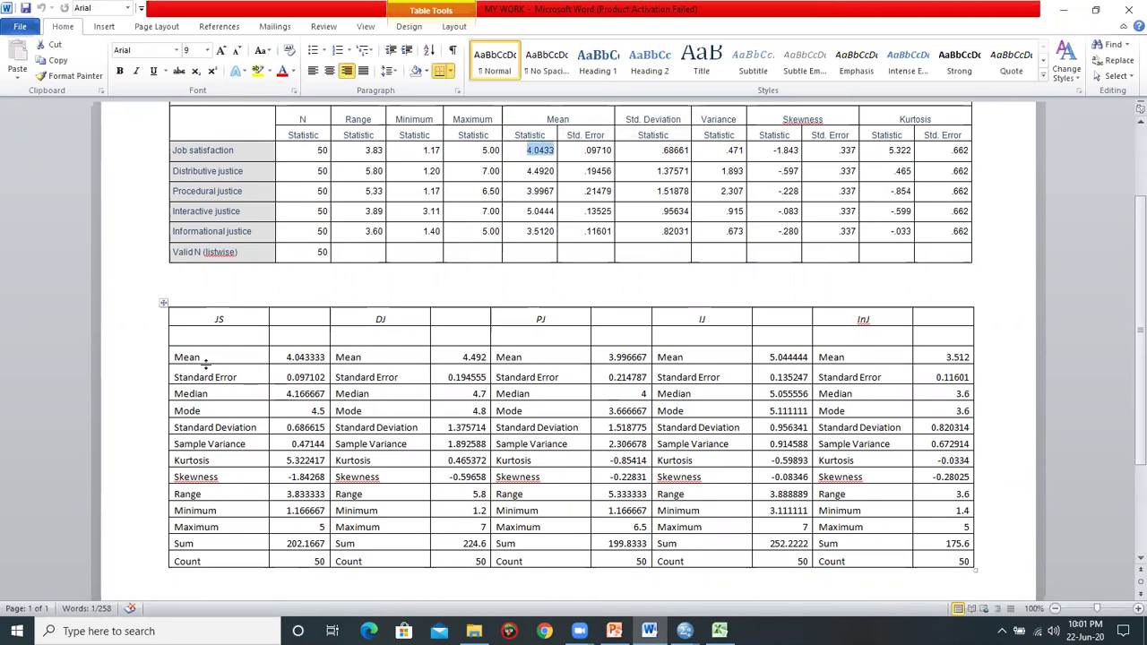
{"action": "left_click_drag", "start_coordinate": [285, 358], "coordinate": [324, 359]}
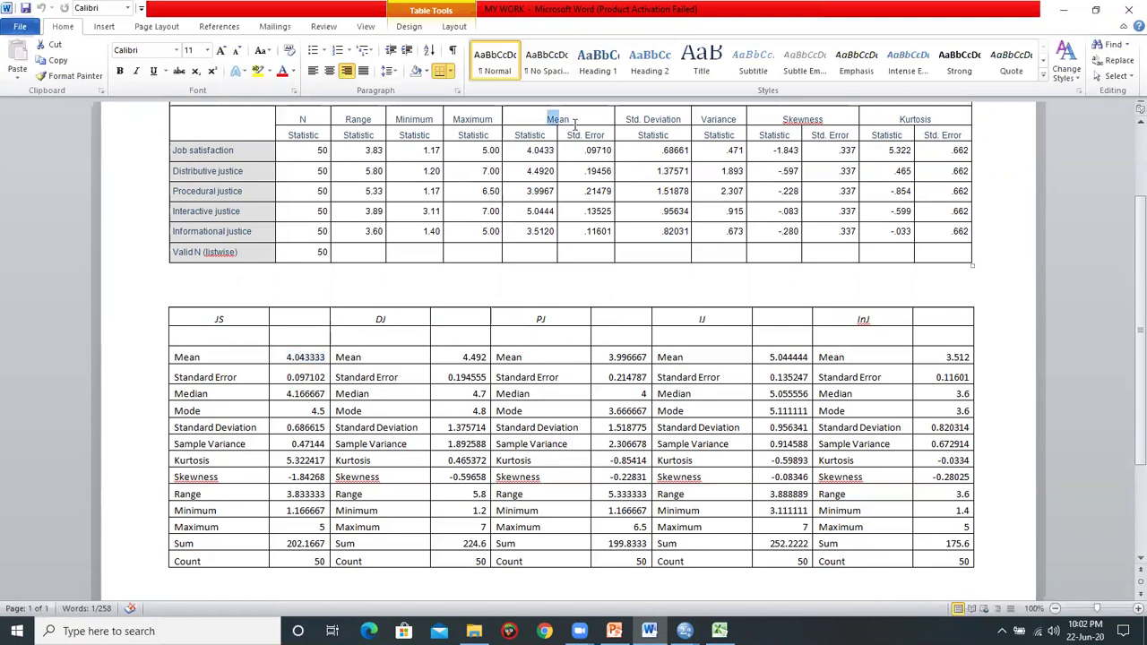
{"action": "left_click_drag", "start_coordinate": [544, 120], "coordinate": [576, 123]}
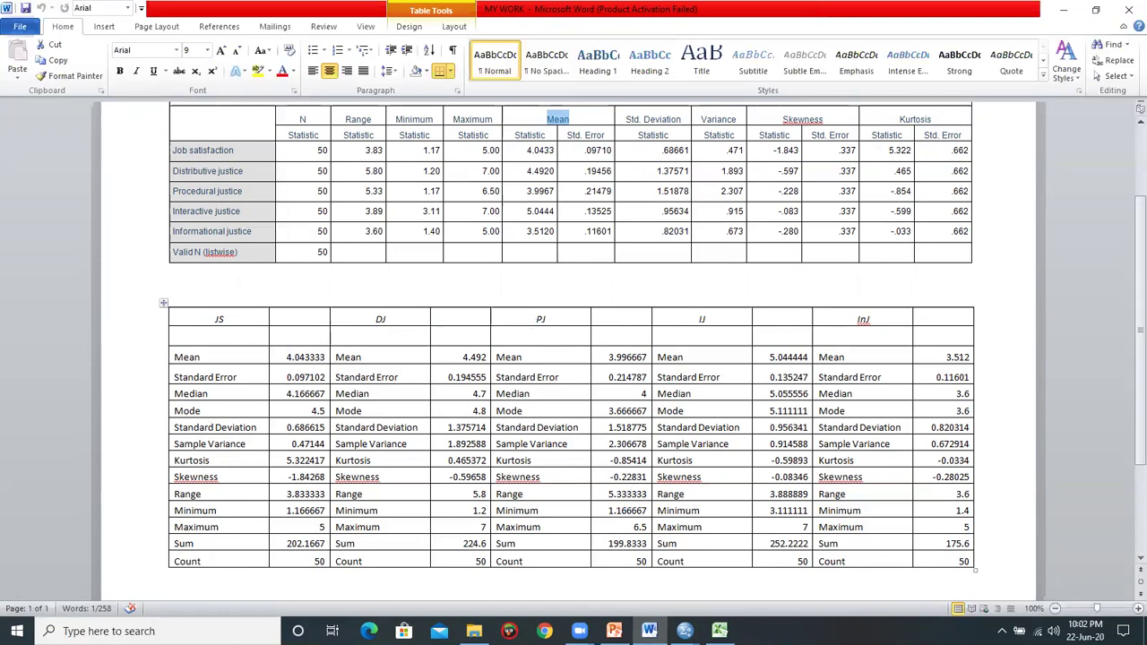
{"action": "left_click", "coordinate": [720, 631]}
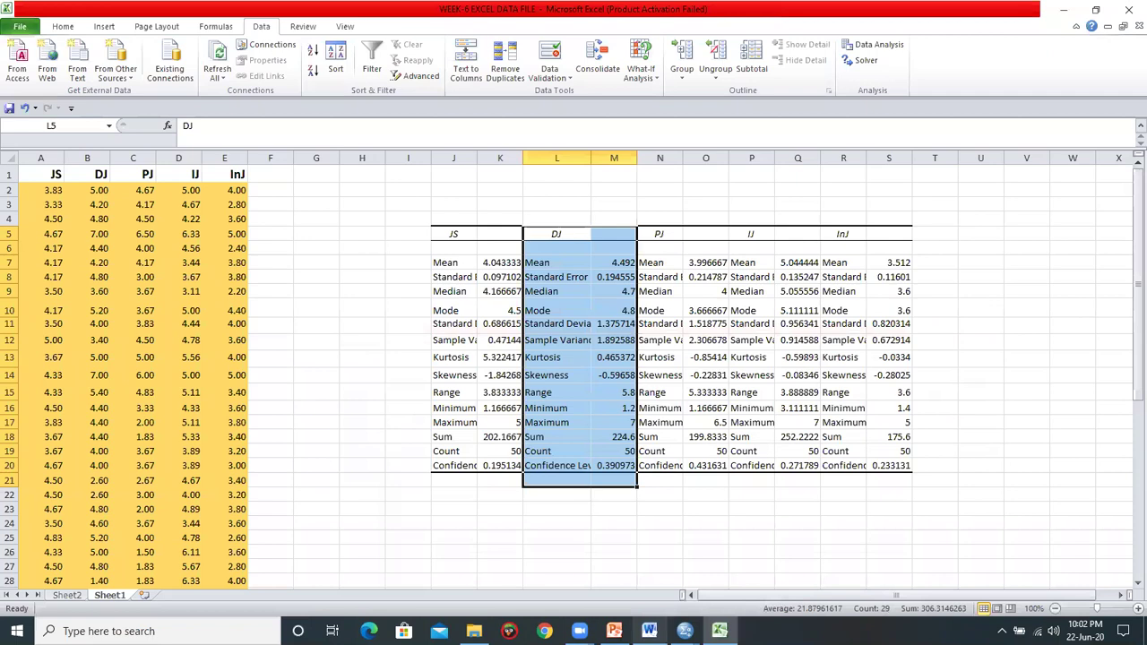